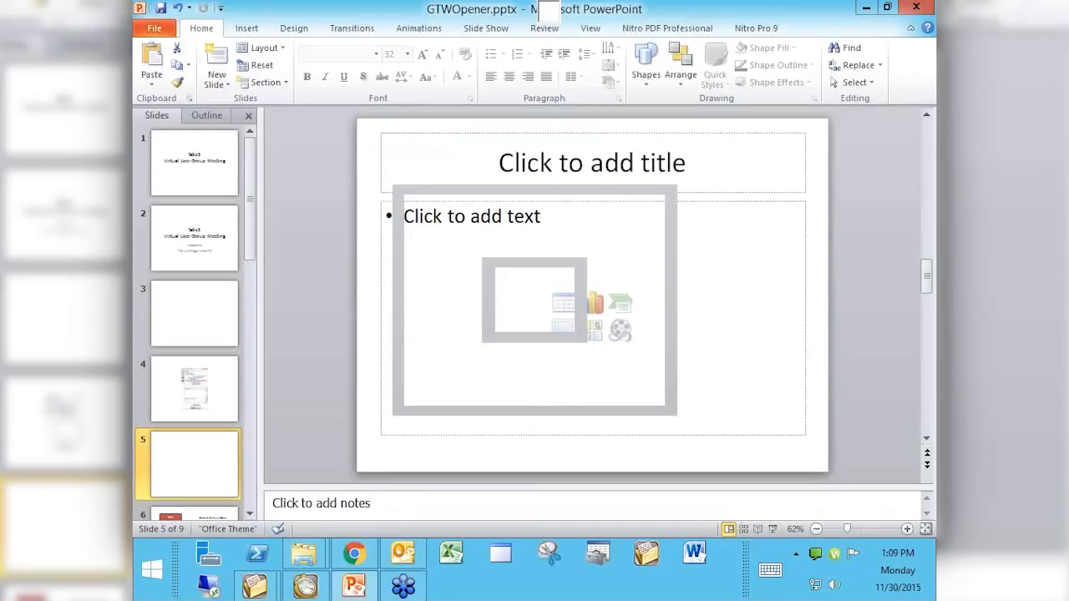
# Step: Close the PowerPoint presentation without saving changes
pyautogui.hotkey('alt', 'f')
pyautogui.press('c')
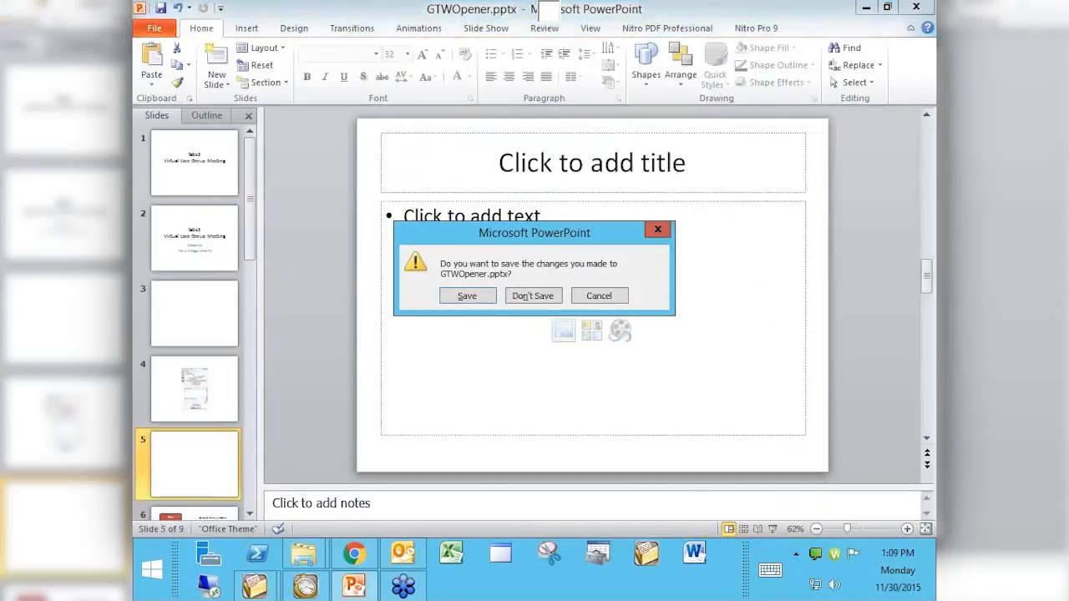
pyautogui.press('n')
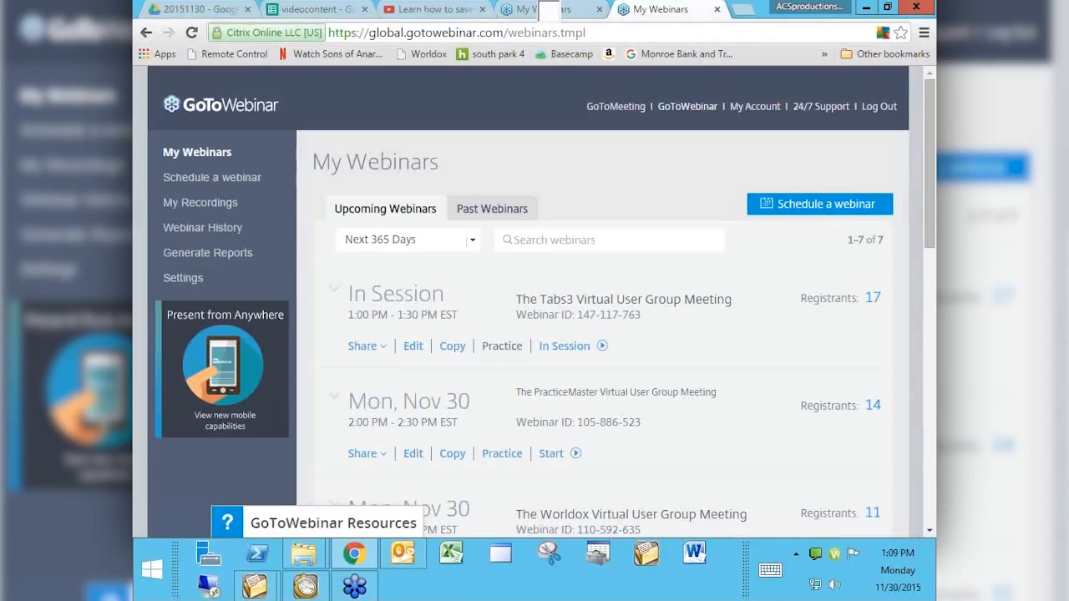
# Step: Close the Tabs3 conflict of interest report preview and search, then launch Accounts Payable
pyautogui.click(305, 585)
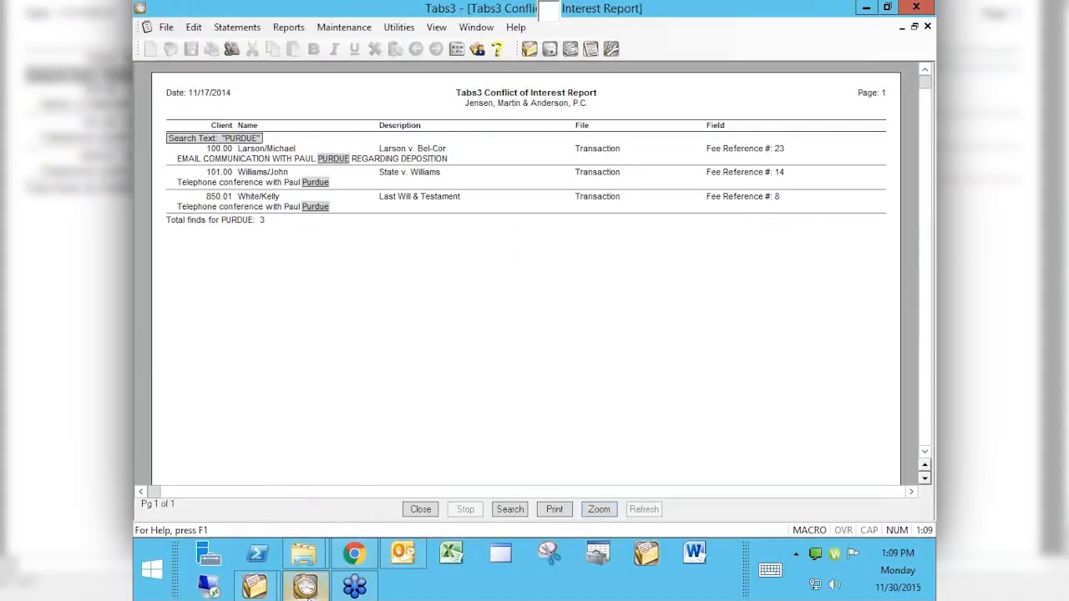
pyautogui.click(927, 26)
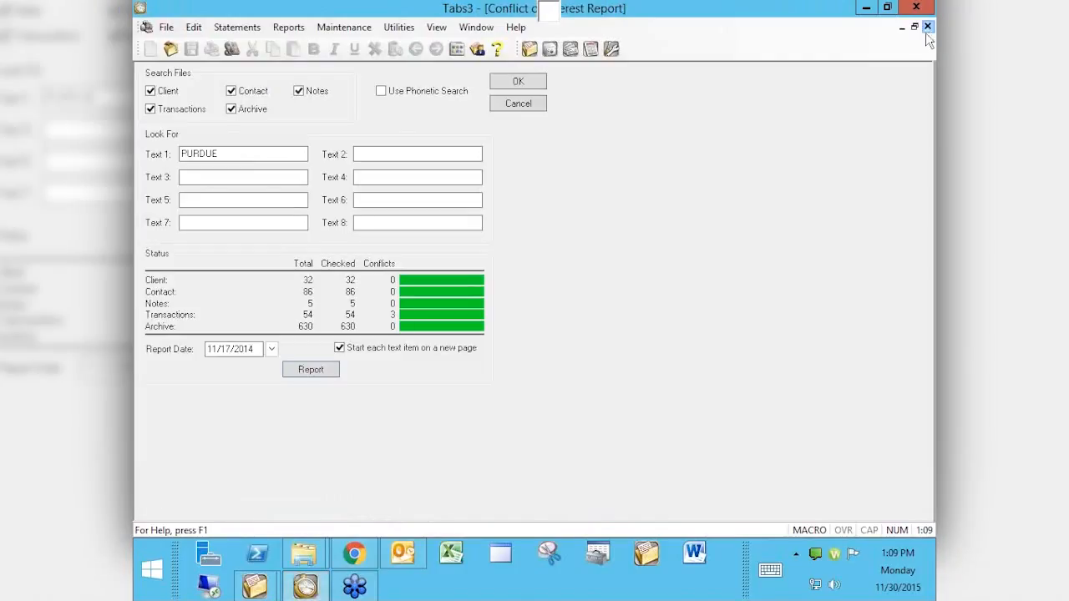
pyautogui.click(926, 30)
pyautogui.press('super')
pyautogui.press('super')
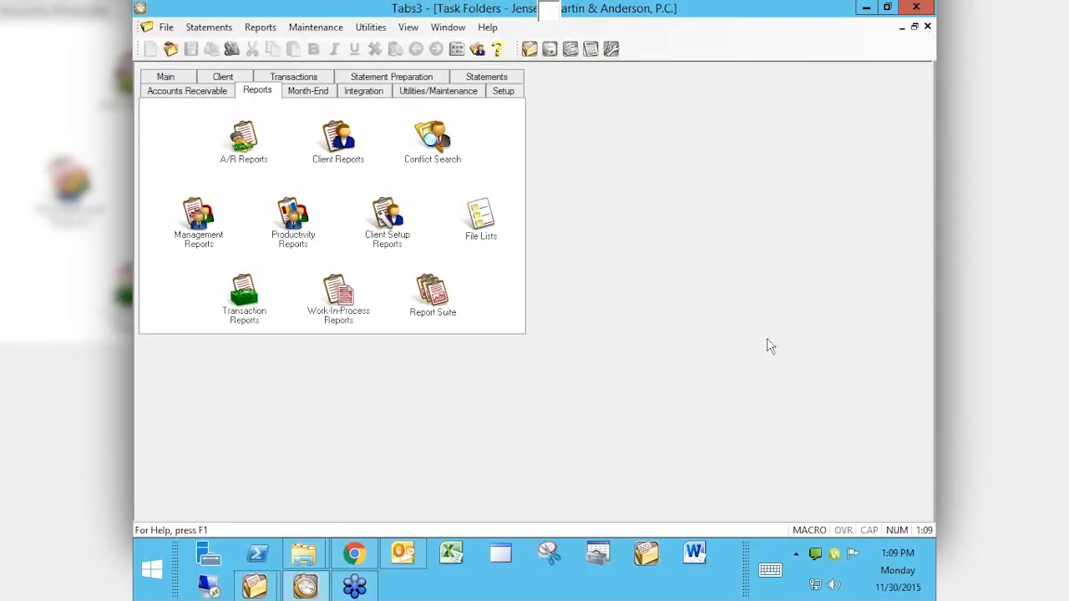
pyautogui.click(570, 50)
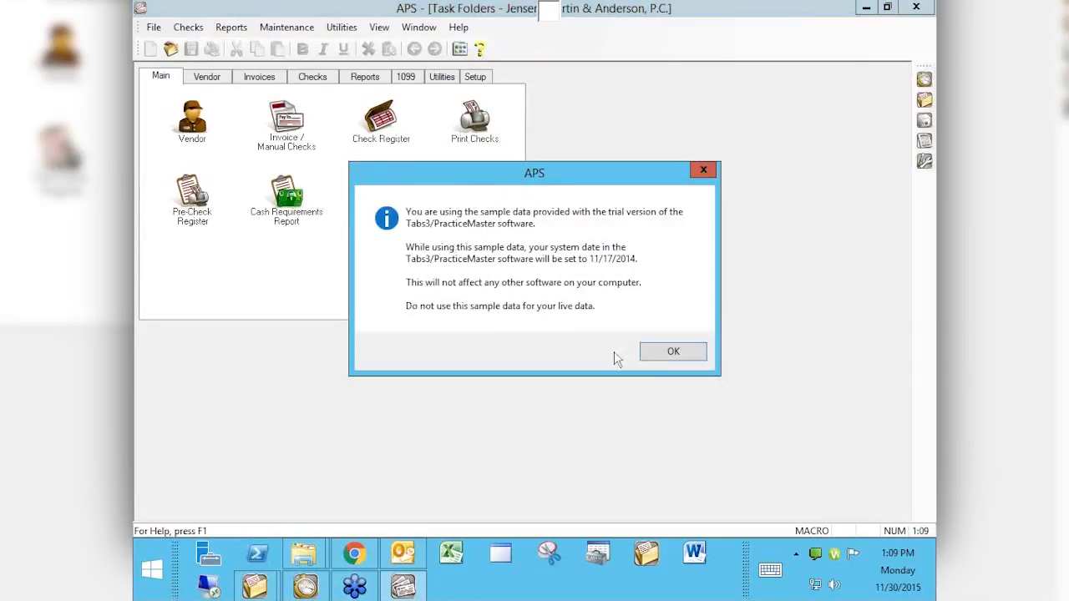
# Step: Dismiss the sample-data notice and open Print Vendor Labels from the Vendor folder
pyautogui.click(664, 354)
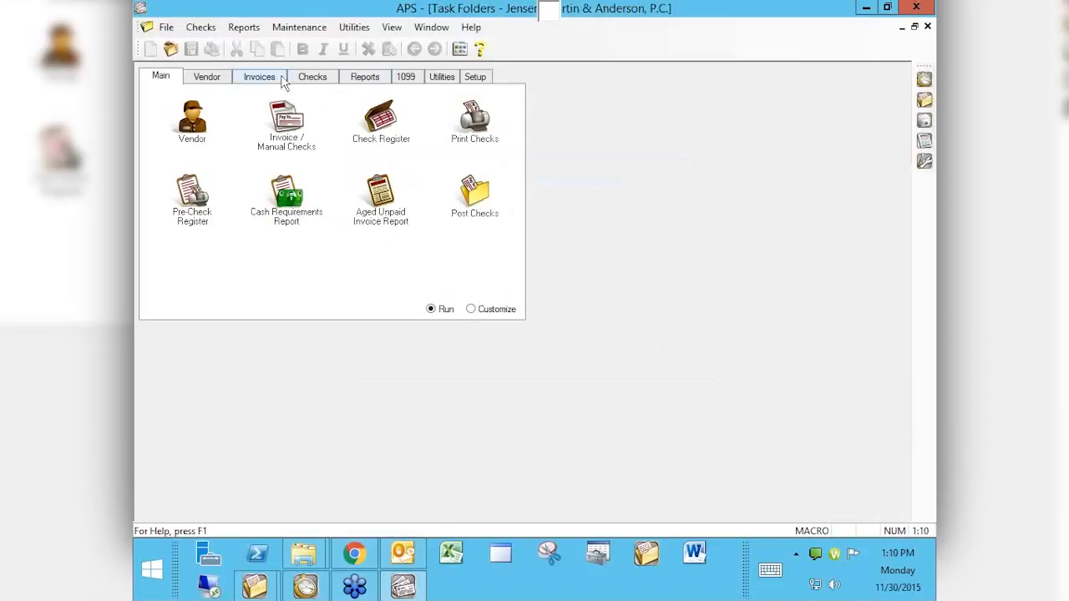
pyautogui.click(206, 81)
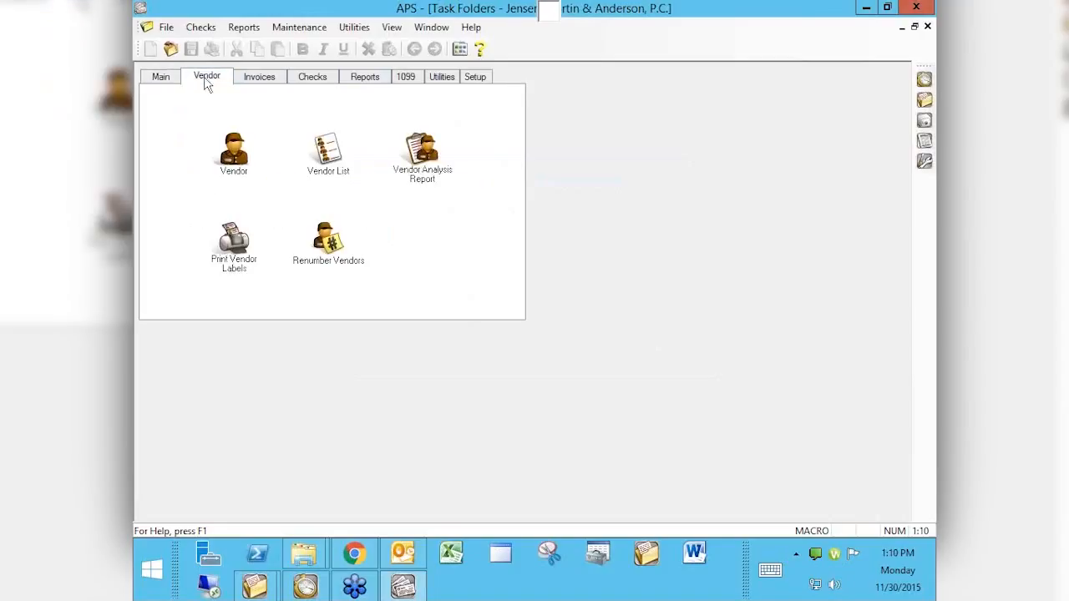
pyautogui.click(230, 251)
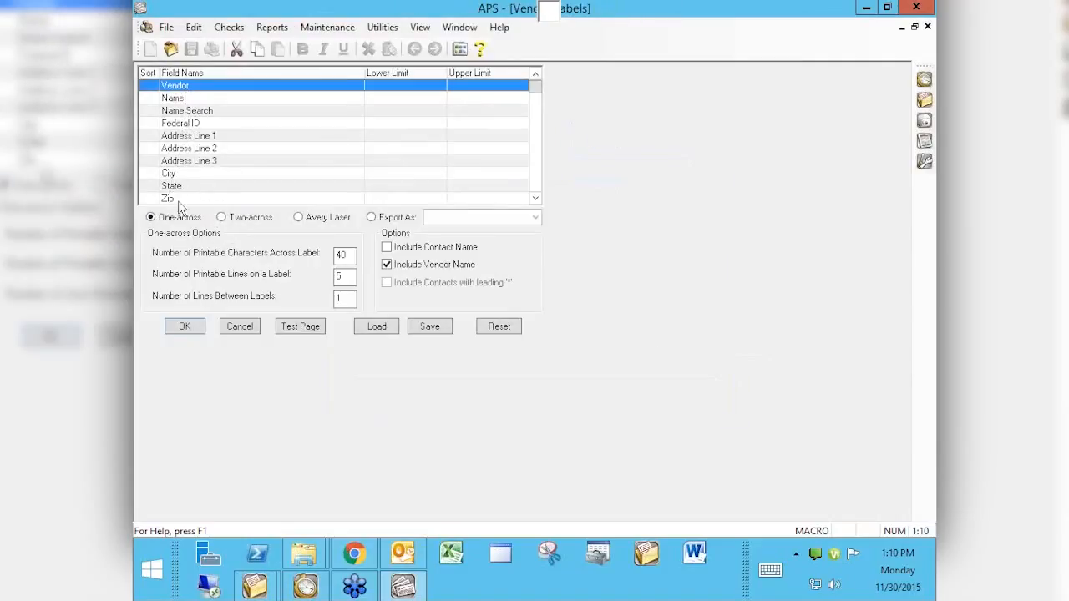
pyautogui.moveTo(535, 86); pyautogui.dragTo(538, 198)
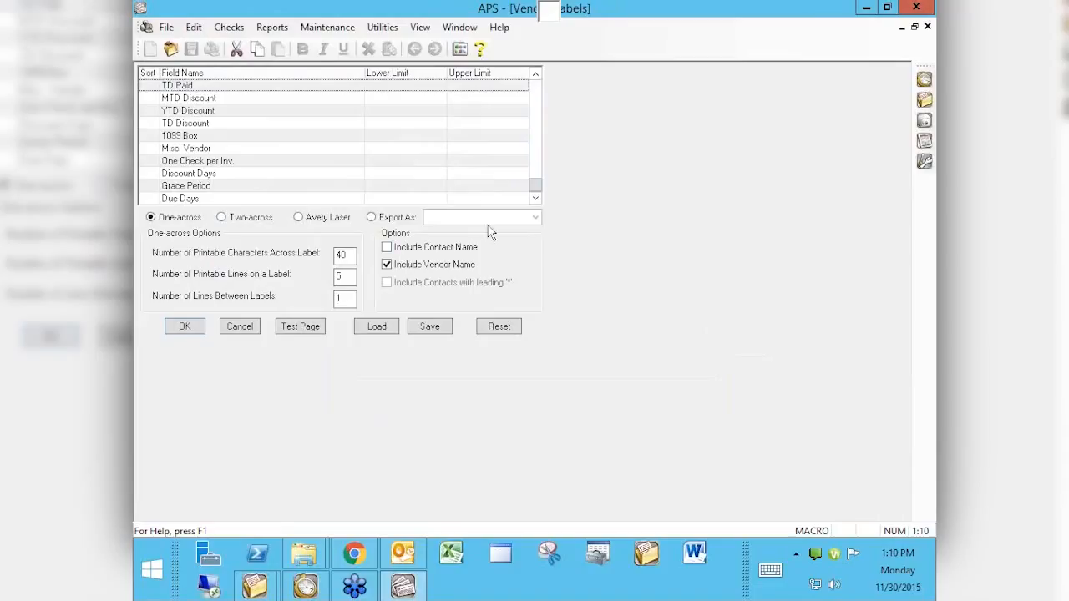
pyautogui.moveTo(537, 190); pyautogui.dragTo(545, 84)
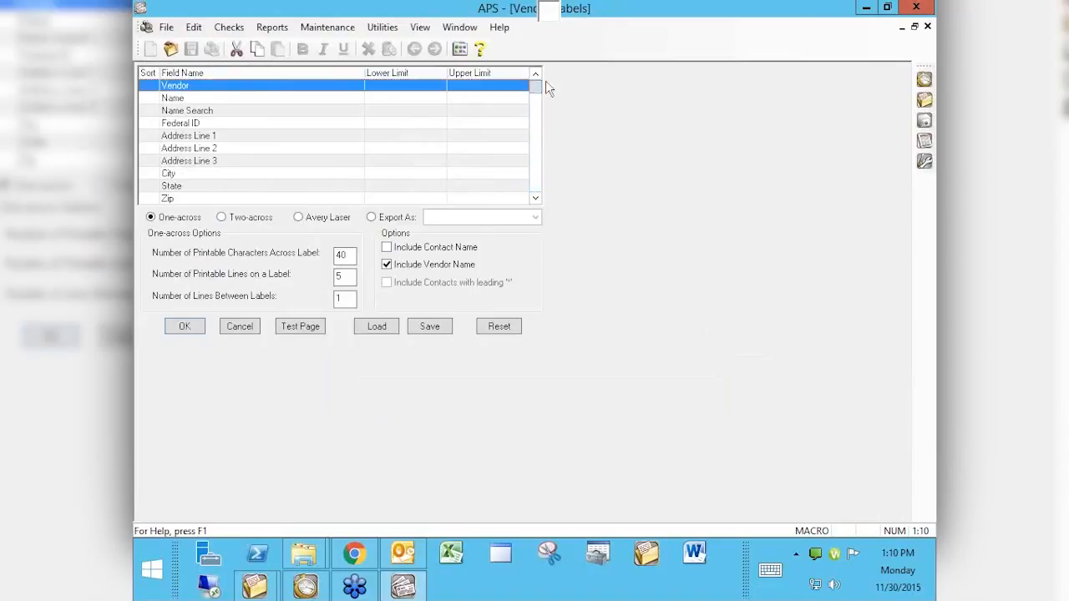
pyautogui.click(153, 99)
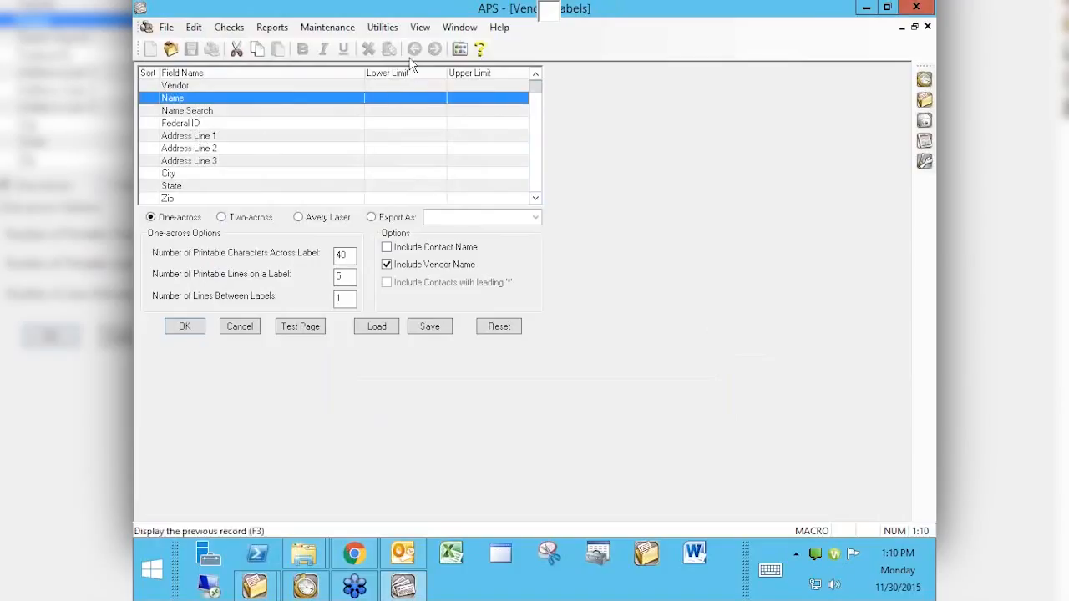
pyautogui.scroll(-3, 178, 157)
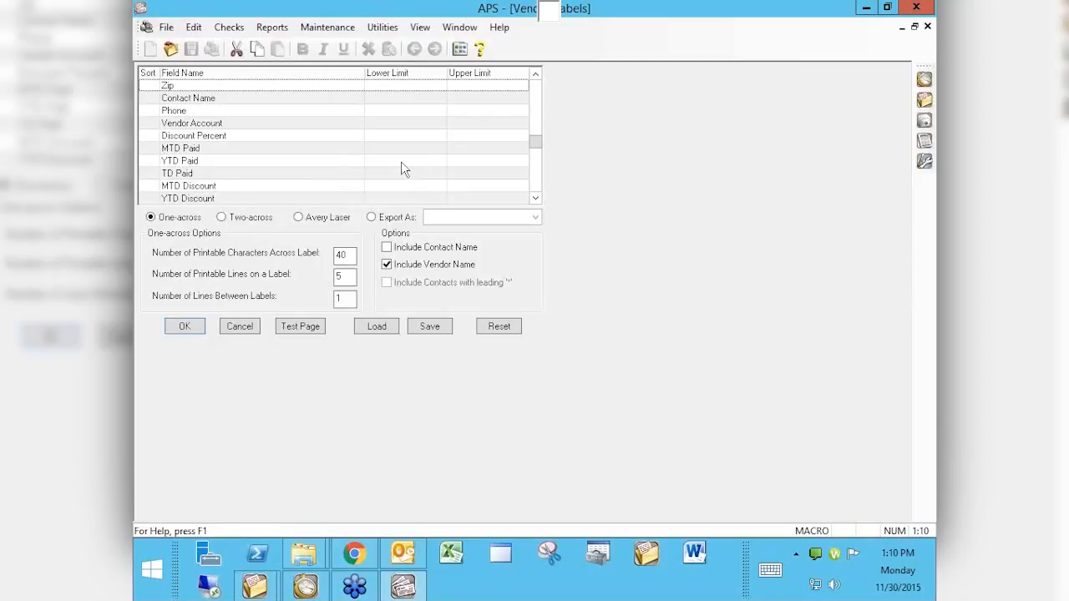
pyautogui.scroll(-2, 194, 150)
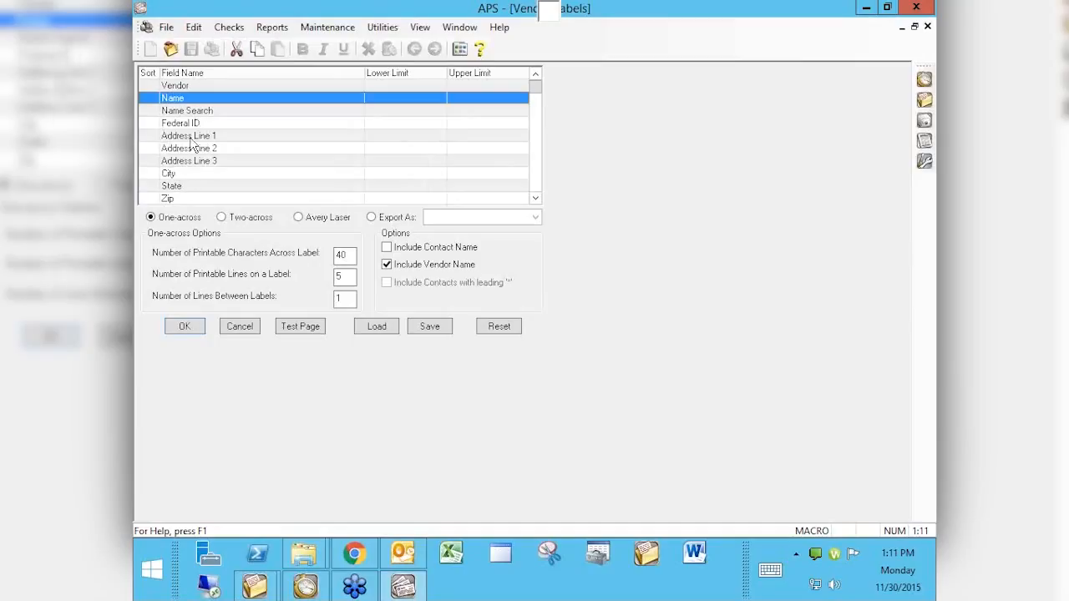
pyautogui.click(179, 174)
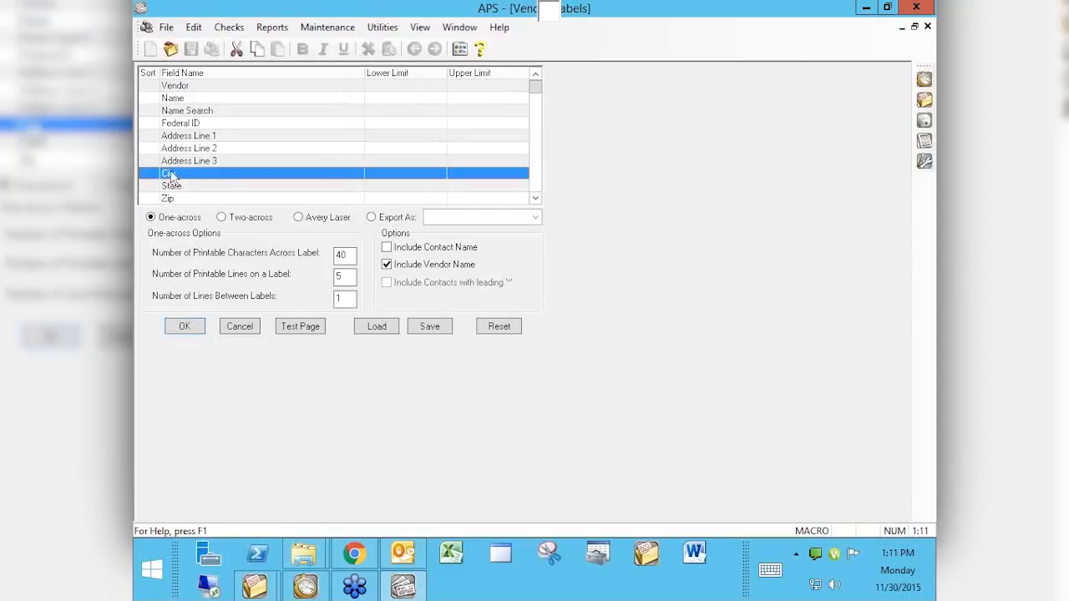
pyautogui.doubleClick(184, 175)
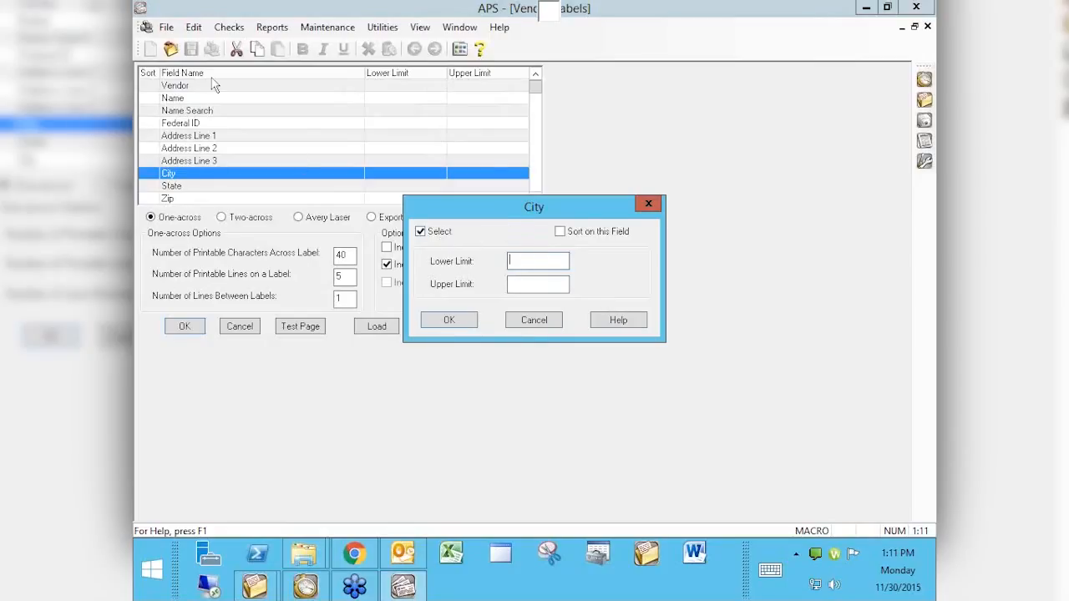
pyautogui.click(544, 326)
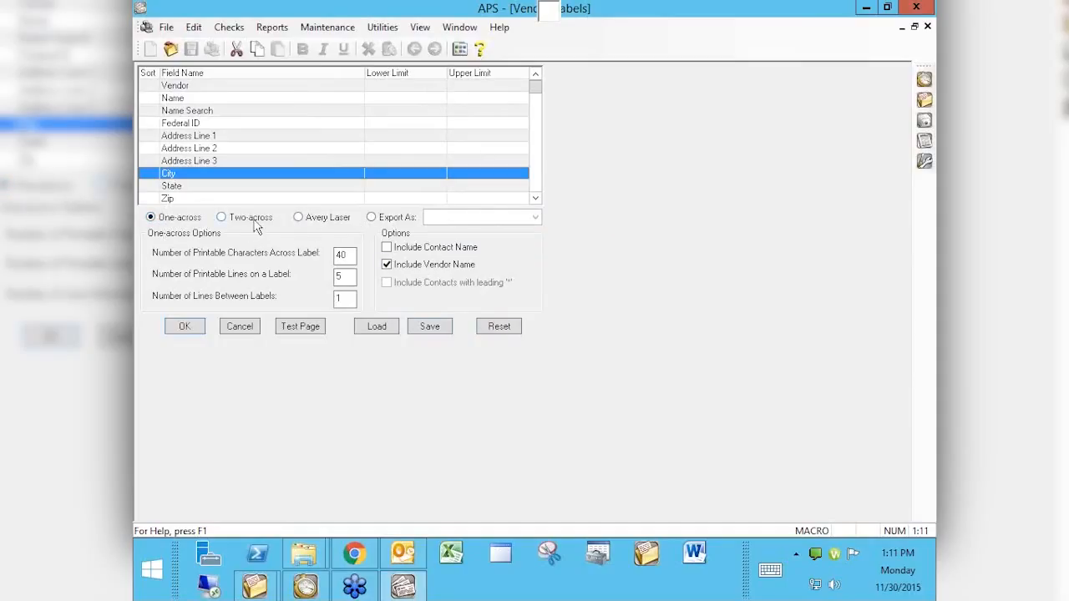
# Step: Look at the Export As formats and one-across option, settling on Avery Laser labels
pyautogui.click(299, 217)
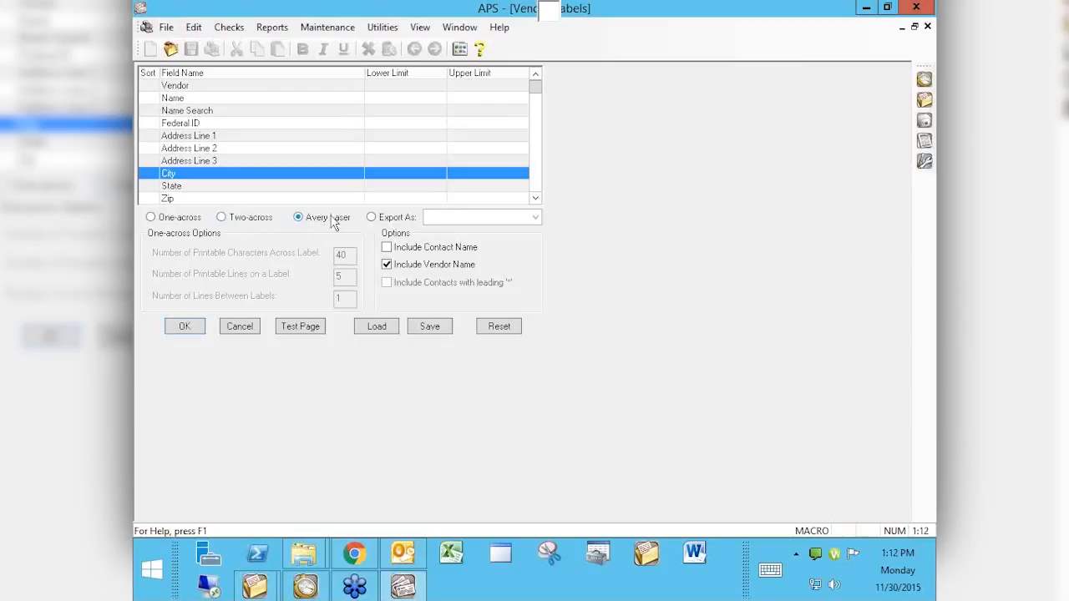
pyautogui.click(372, 218)
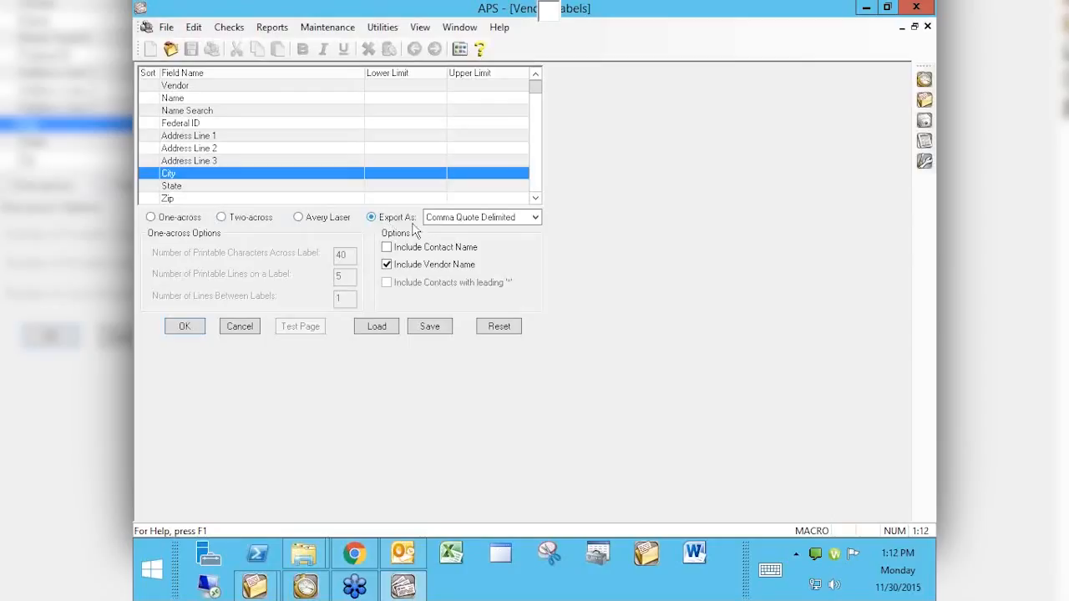
pyautogui.click(474, 217)
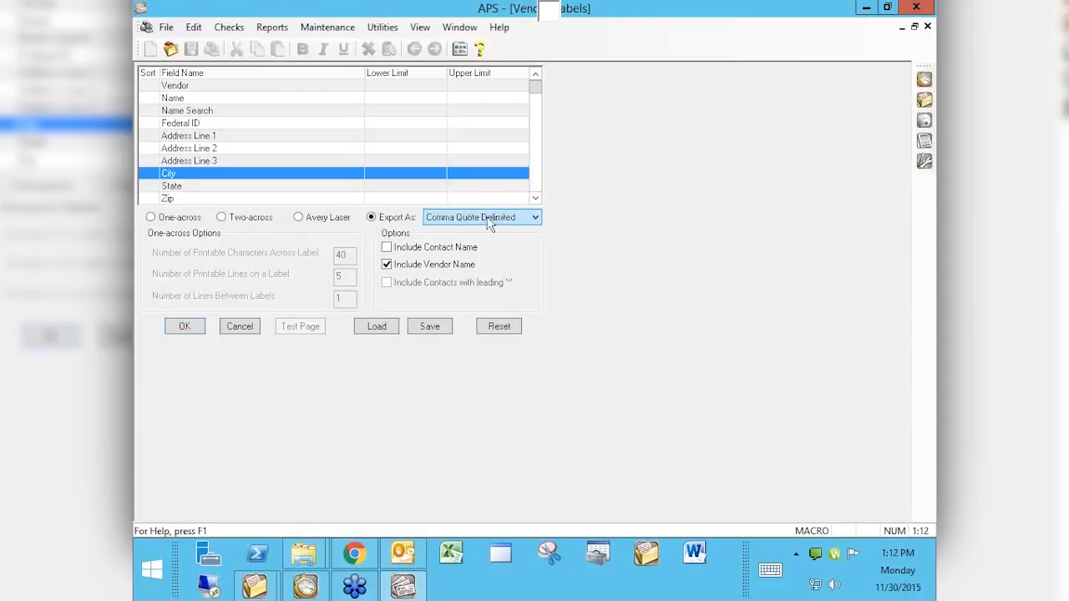
pyautogui.click(533, 218)
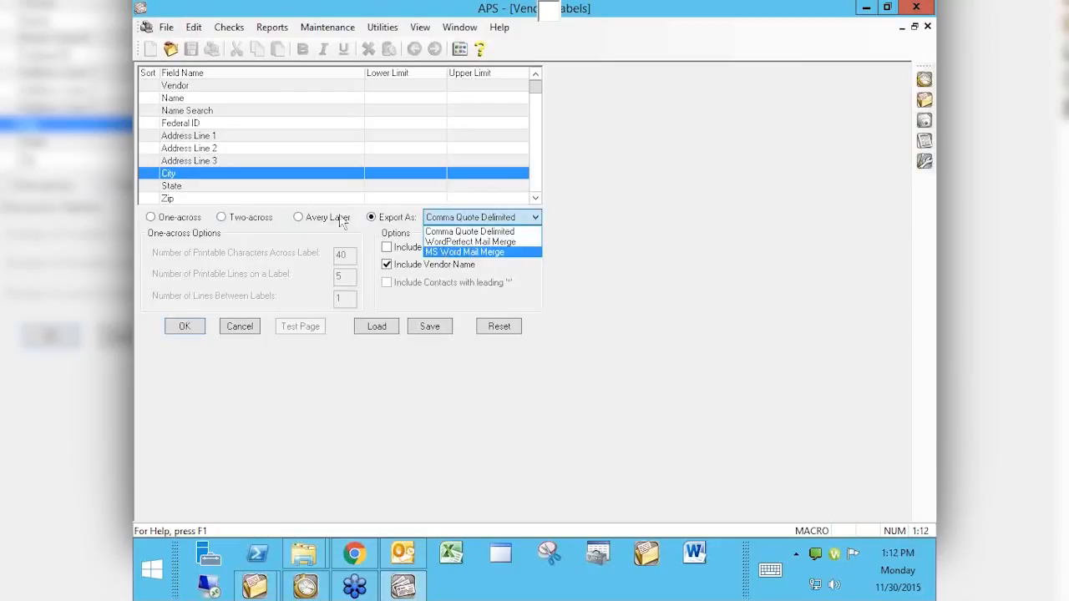
pyautogui.click(586, 267)
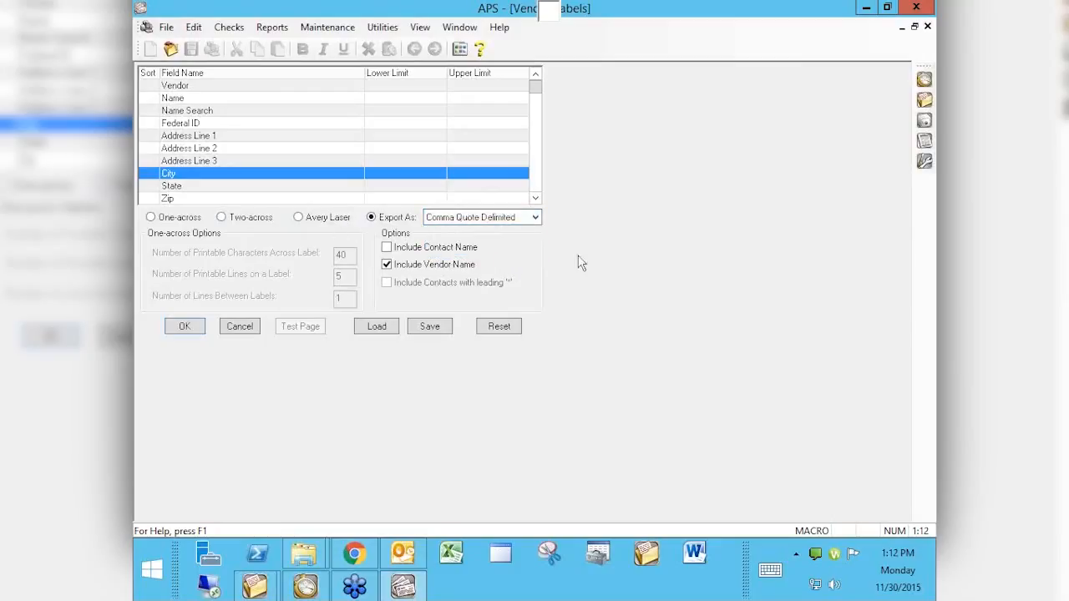
pyautogui.click(298, 217)
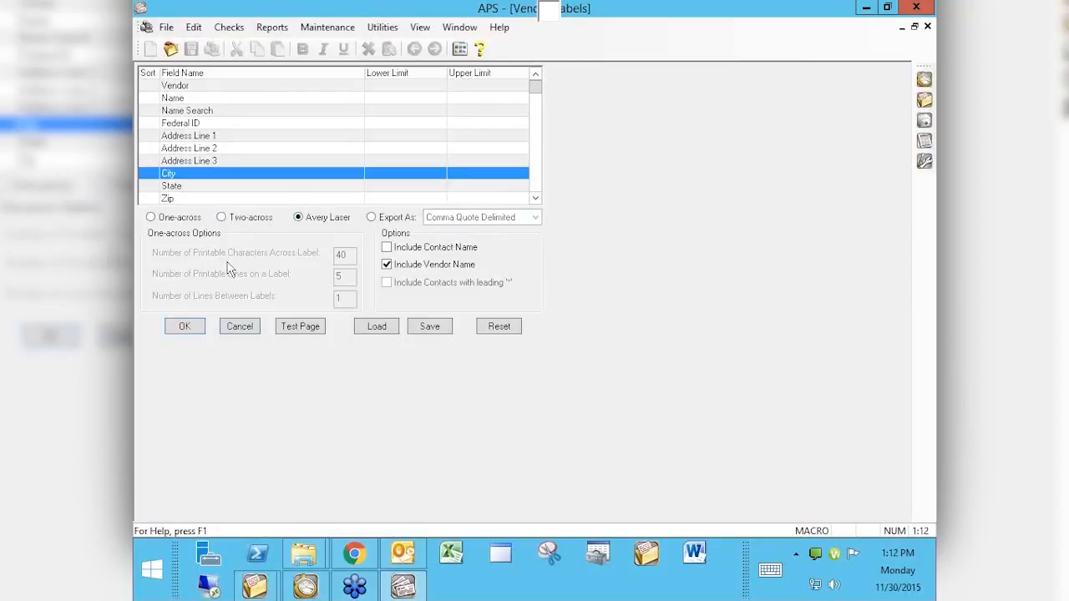
pyautogui.click(152, 216)
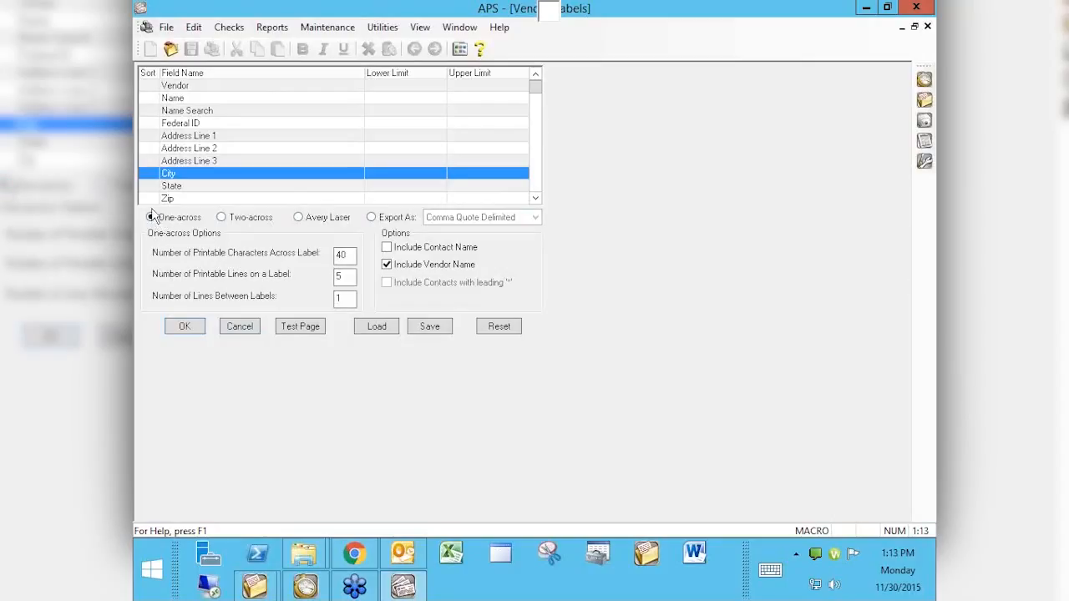
pyautogui.click(305, 218)
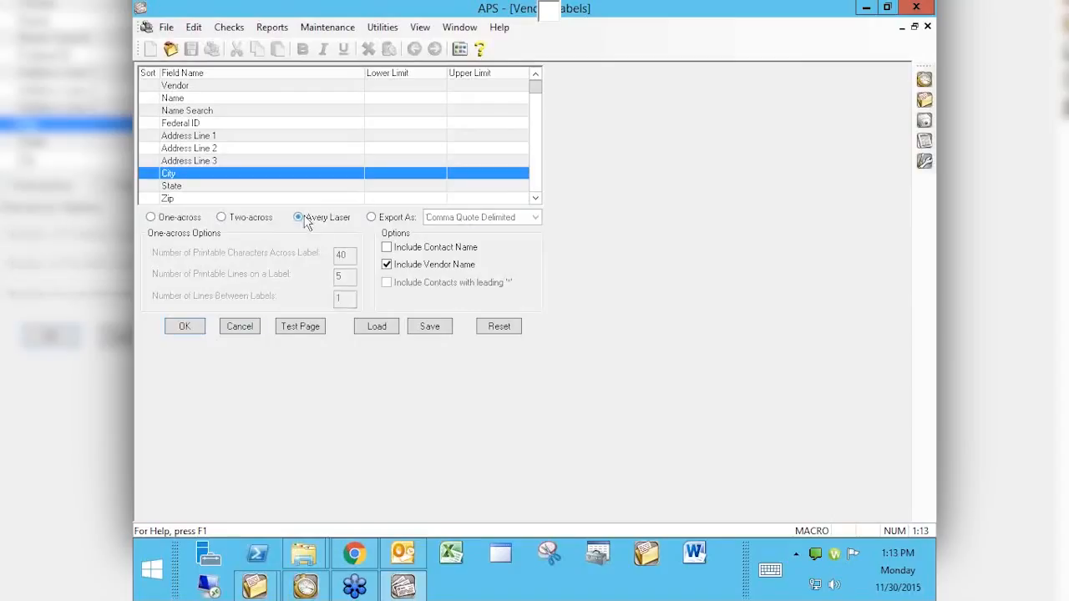
# Step: Read the Vendor Labels help on options, output formats and Avery Laser, then choose One-across
pyautogui.click(481, 52)
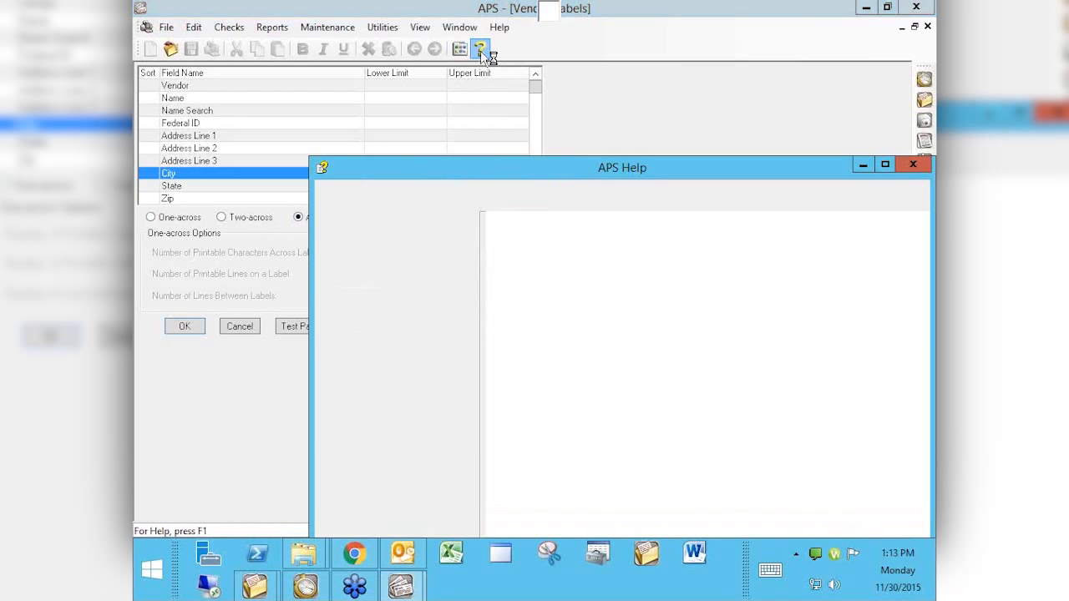
pyautogui.moveTo(648, 177); pyautogui.dragTo(571, 96)
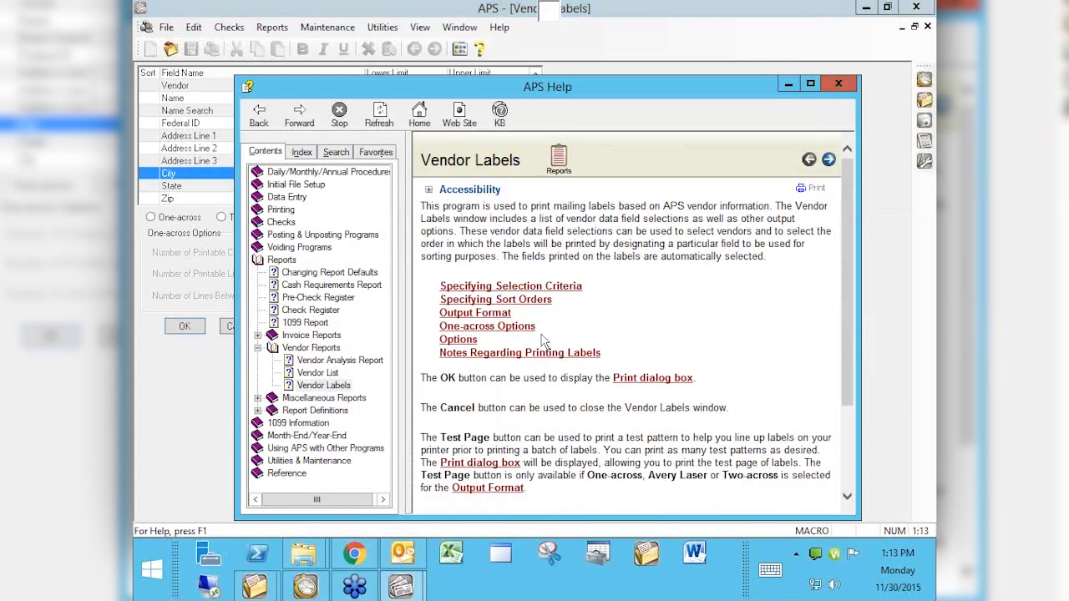
pyautogui.click(456, 340)
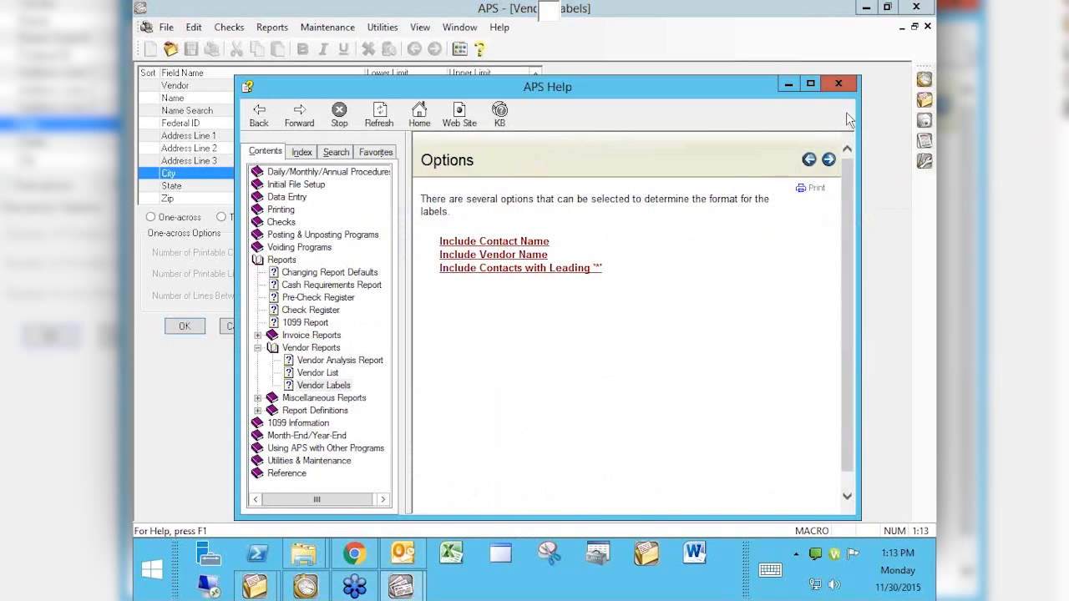
pyautogui.click(259, 115)
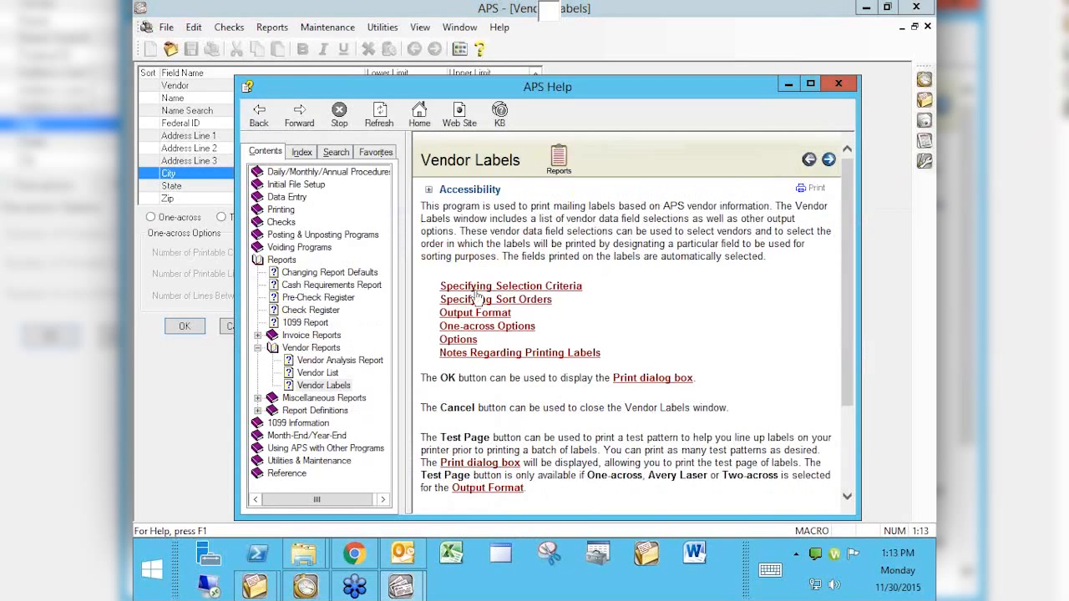
pyautogui.click(459, 314)
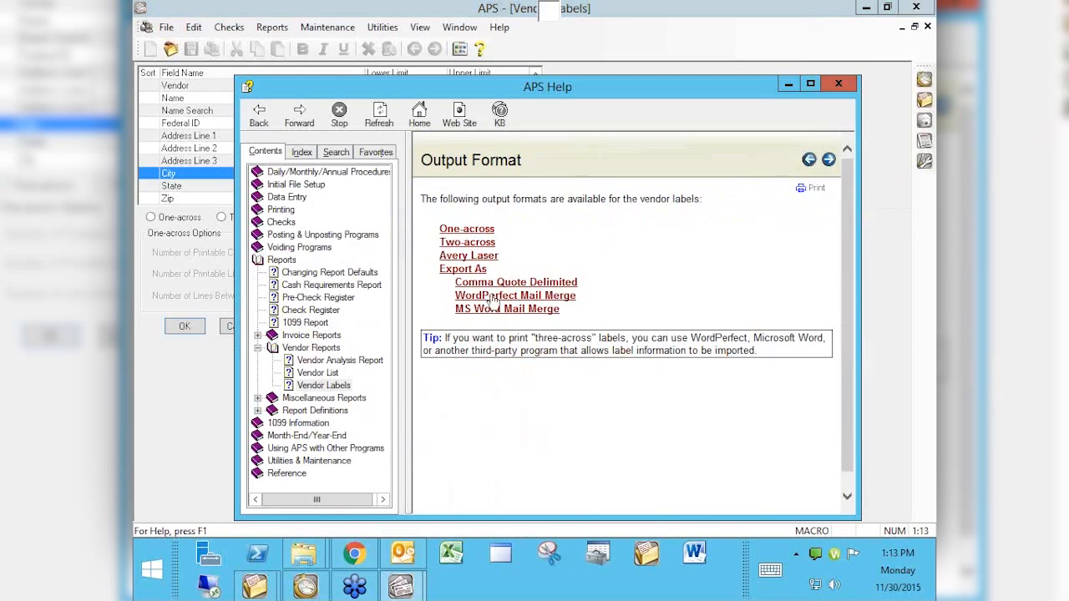
pyautogui.click(457, 257)
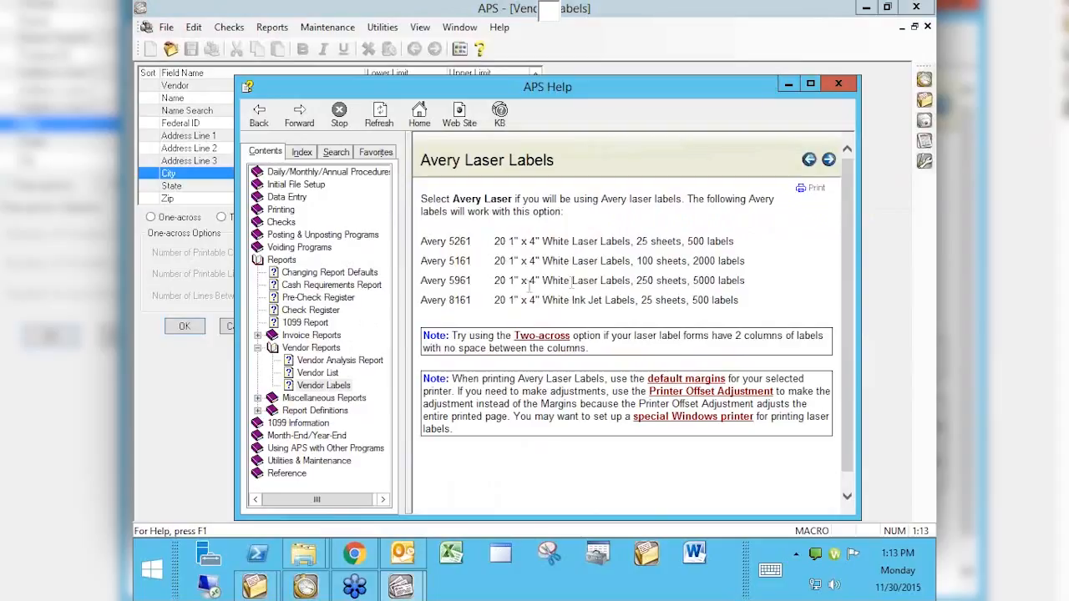
pyautogui.click(838, 83)
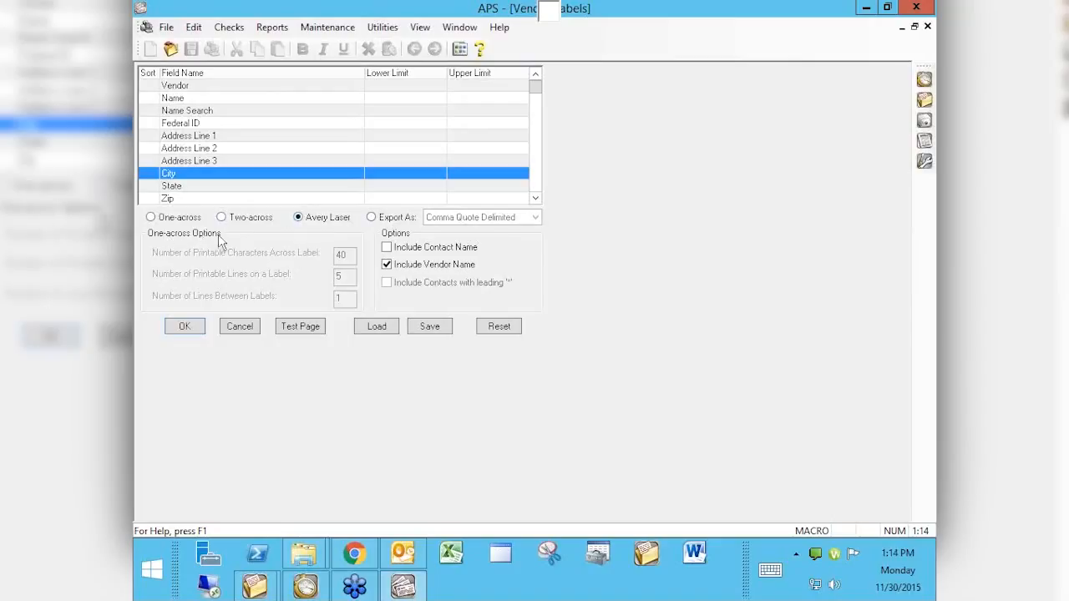
pyautogui.click(150, 217)
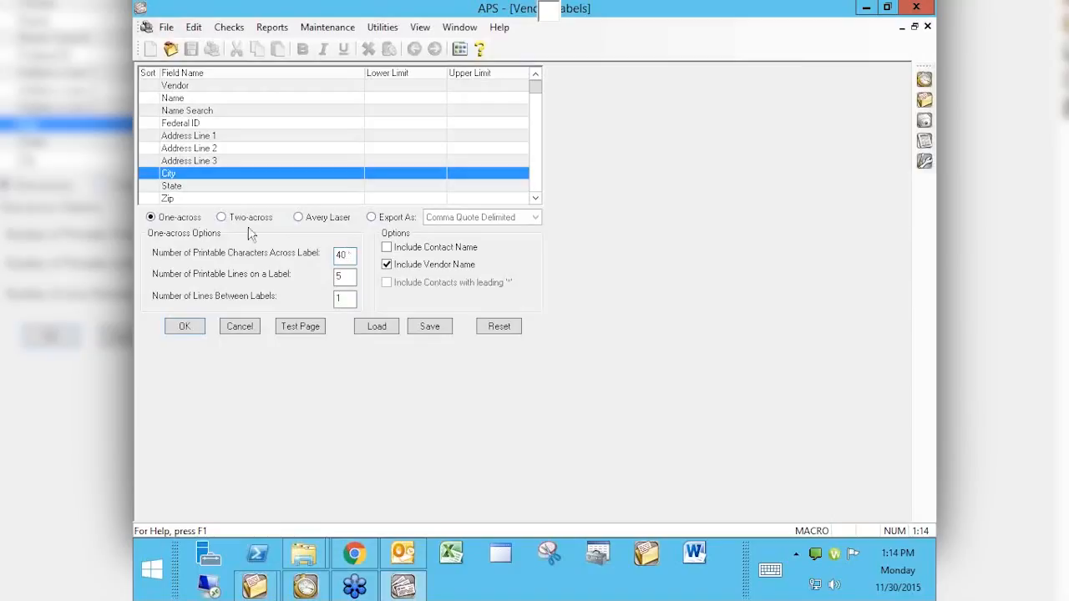
# Step: Keep One-across labels selected and accept them to reach the Vendor Labels print dialog
pyautogui.click(222, 217)
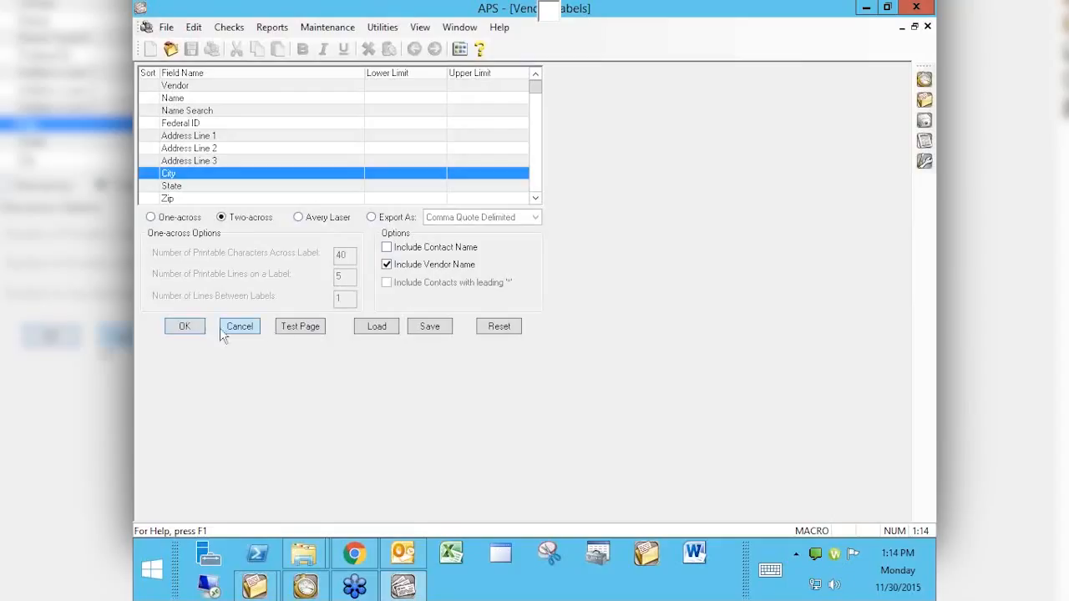
pyautogui.click(156, 219)
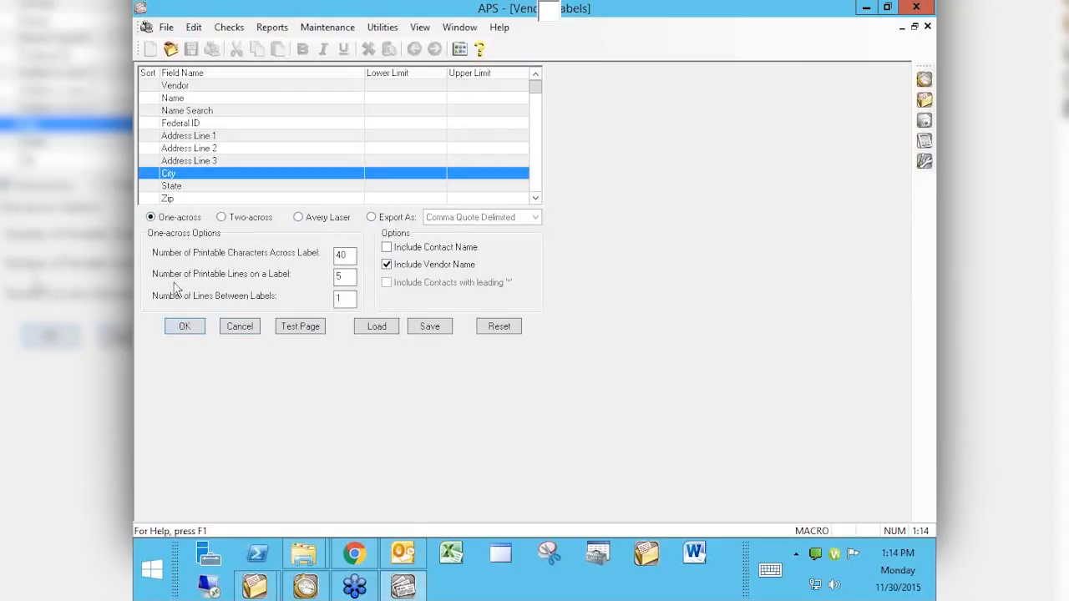
pyautogui.click(184, 326)
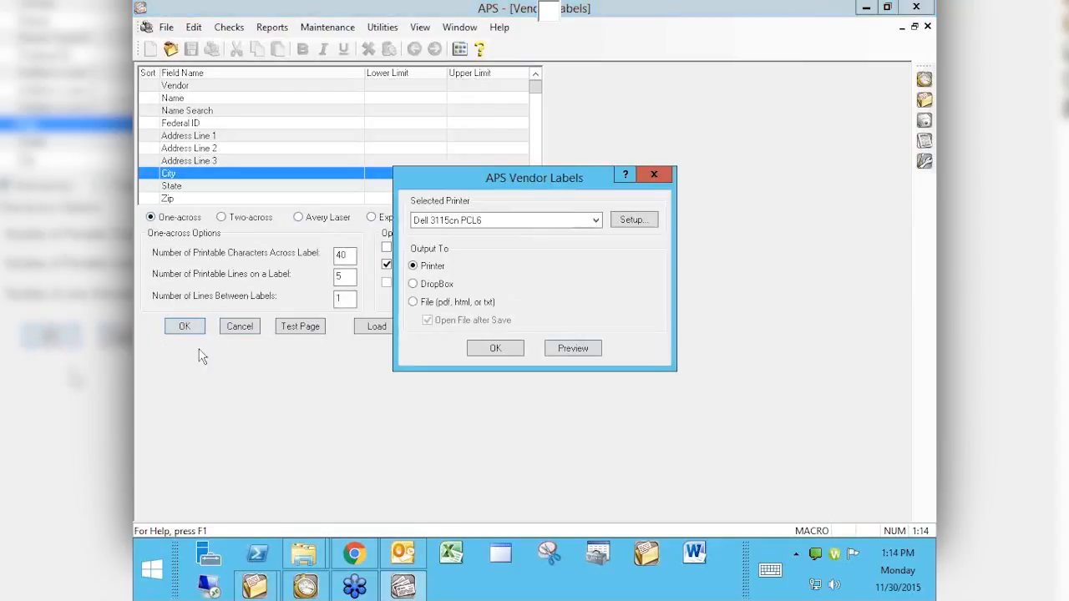
# Step: Preview the one-across vendor labels, scroll through both pages, then close the preview
pyautogui.click(572, 349)
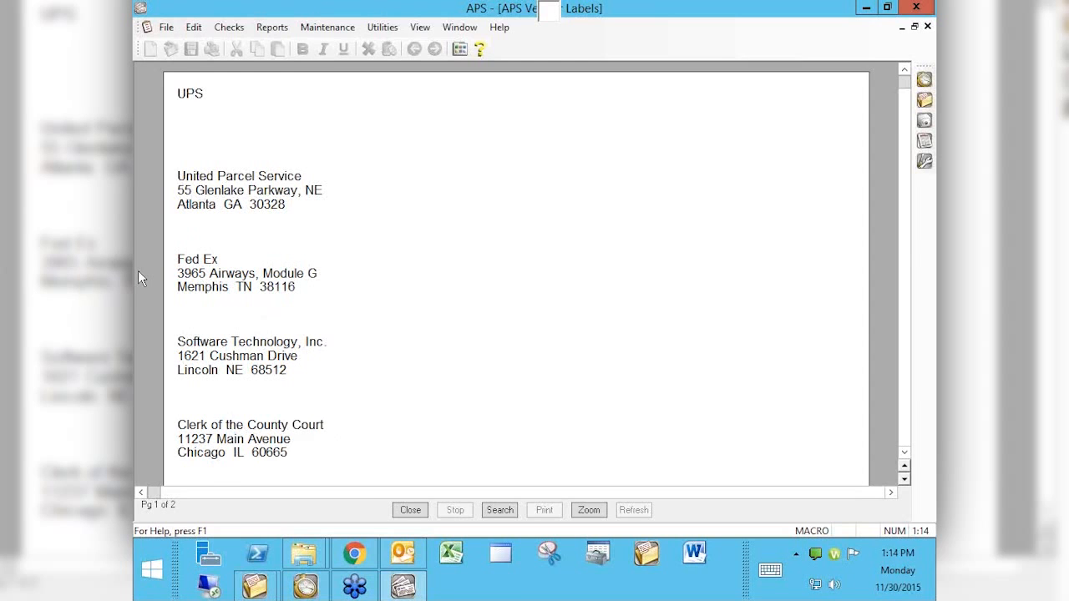
pyautogui.scroll(-9, 230, 338)
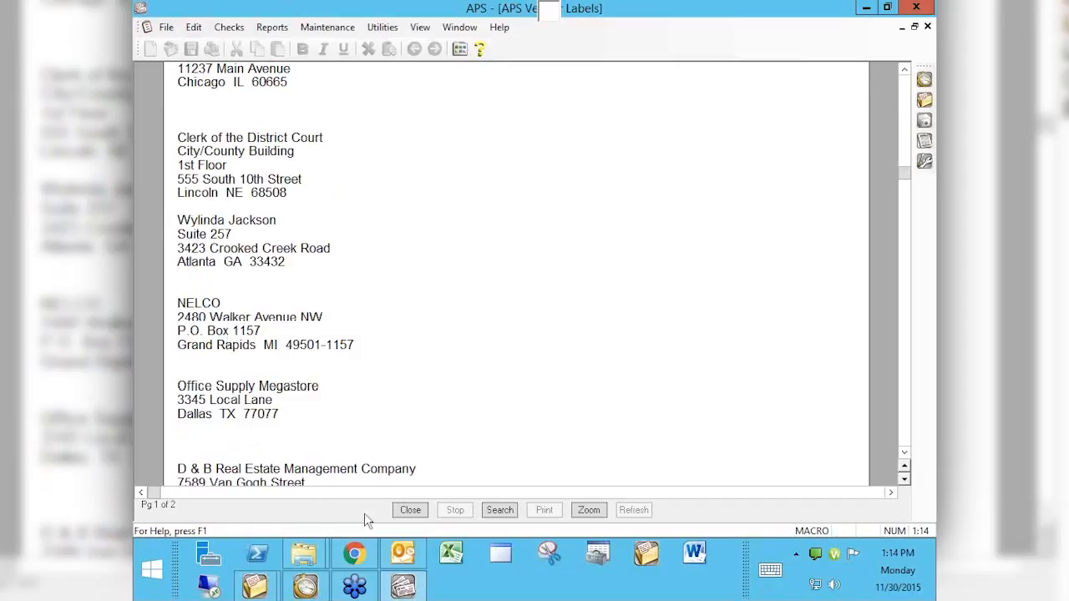
pyautogui.click(401, 511)
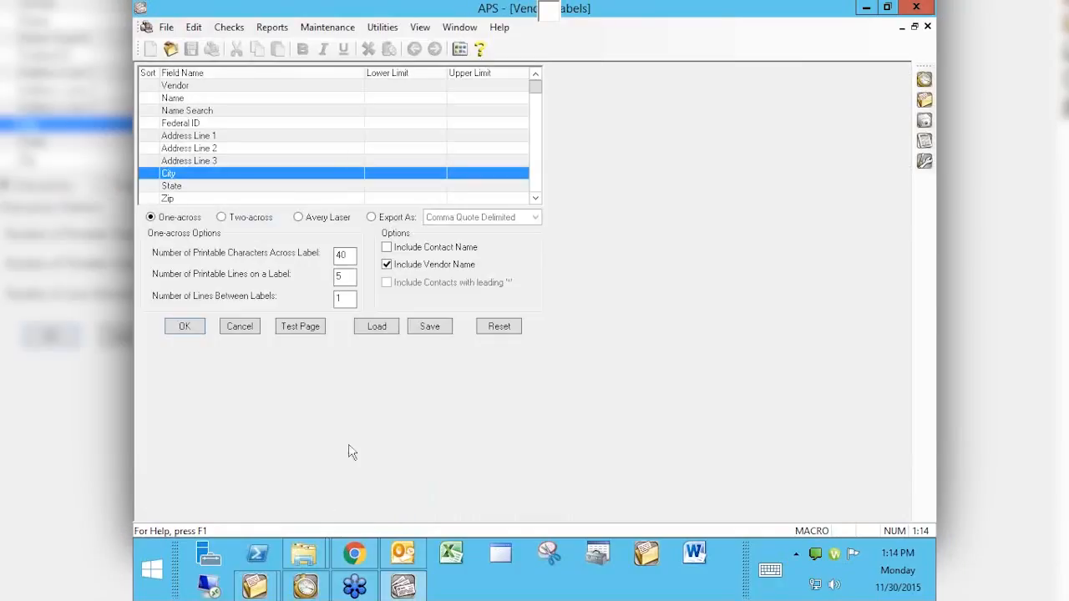
# Step: Preview the vendor labels Two-across in two columns on one page, then close it
pyautogui.click(222, 217)
pyautogui.click(189, 326)
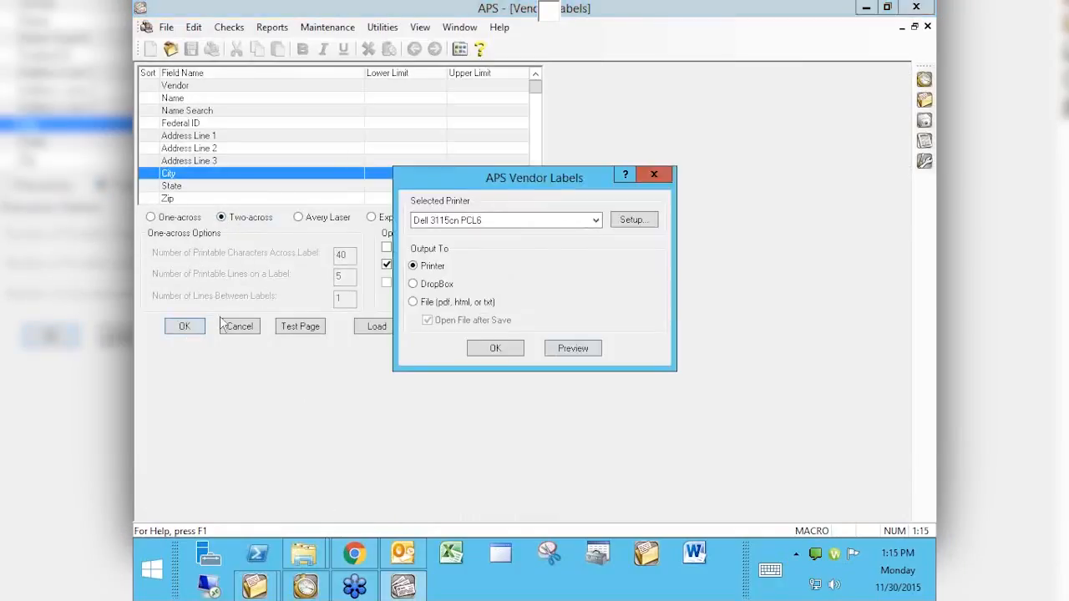
pyautogui.click(554, 347)
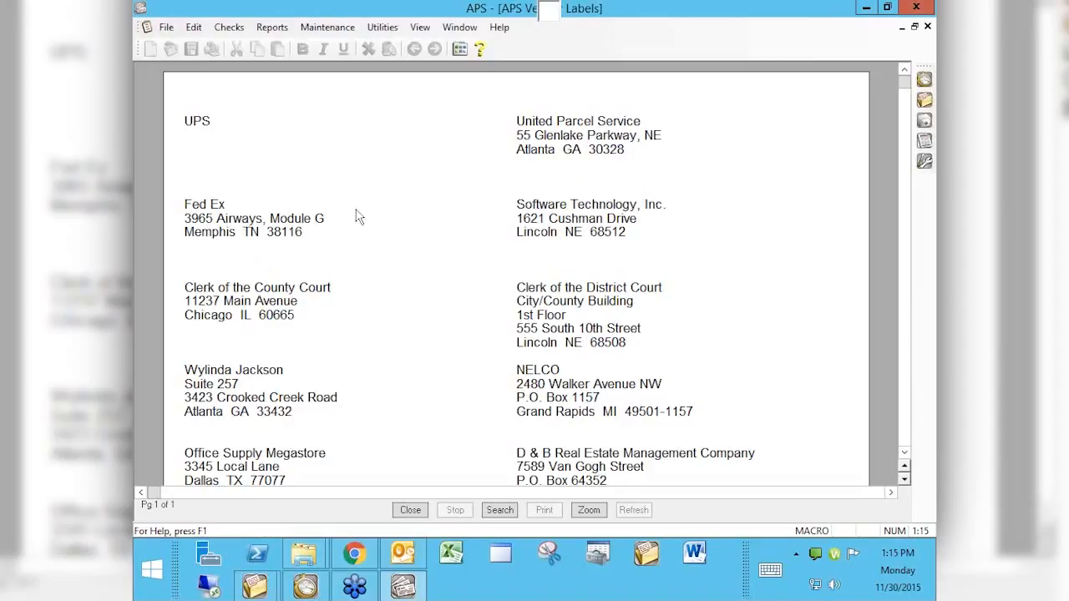
pyautogui.click(410, 511)
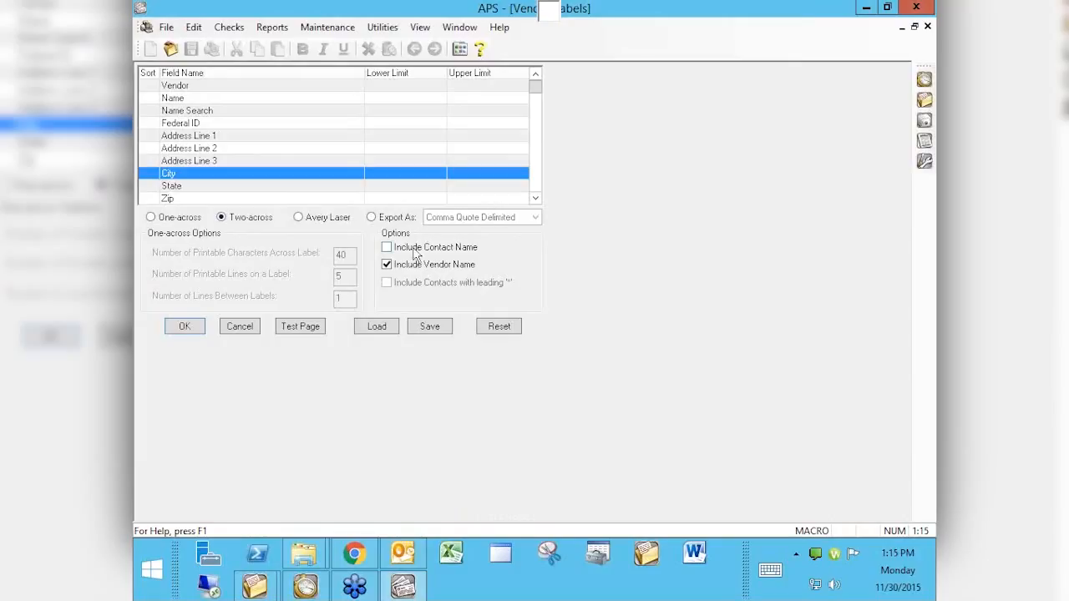
# Step: Preview the vendor labels in Avery Laser format, then close the preview
pyautogui.click(298, 217)
pyautogui.click(185, 327)
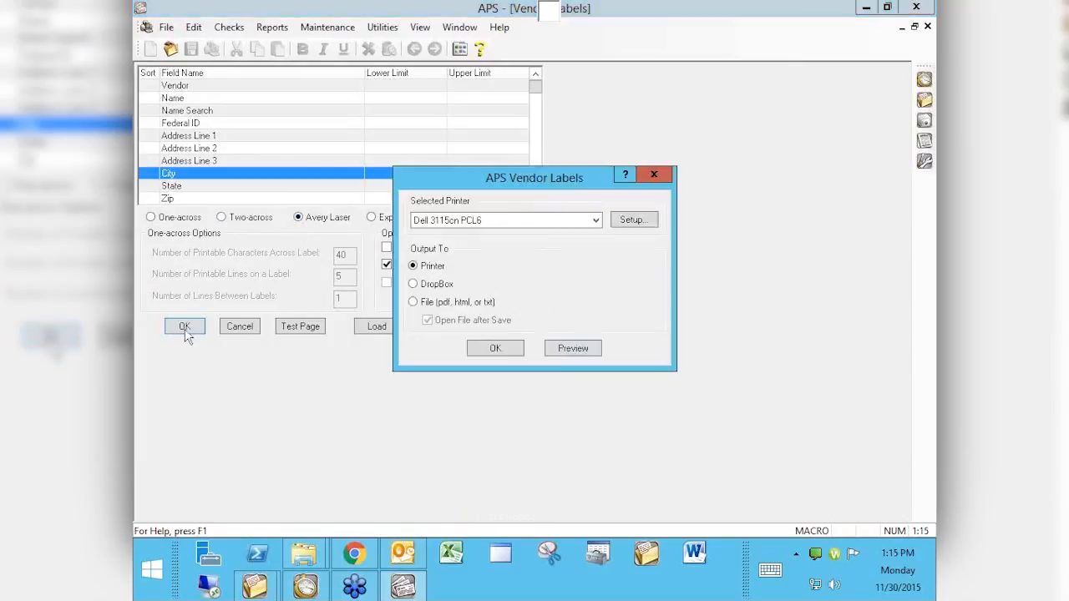
pyautogui.click(555, 350)
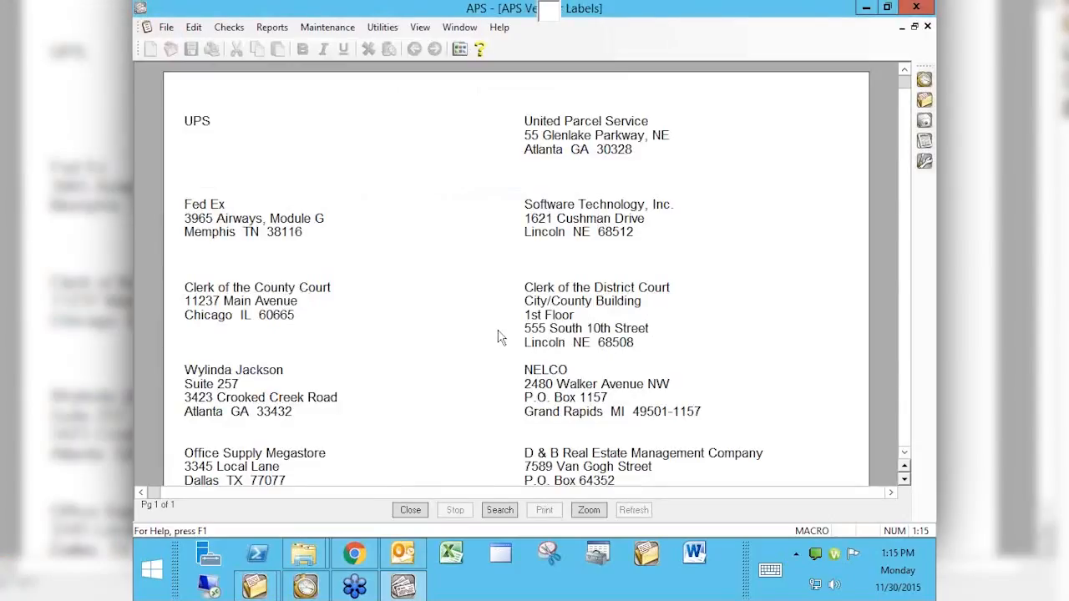
pyautogui.click(408, 510)
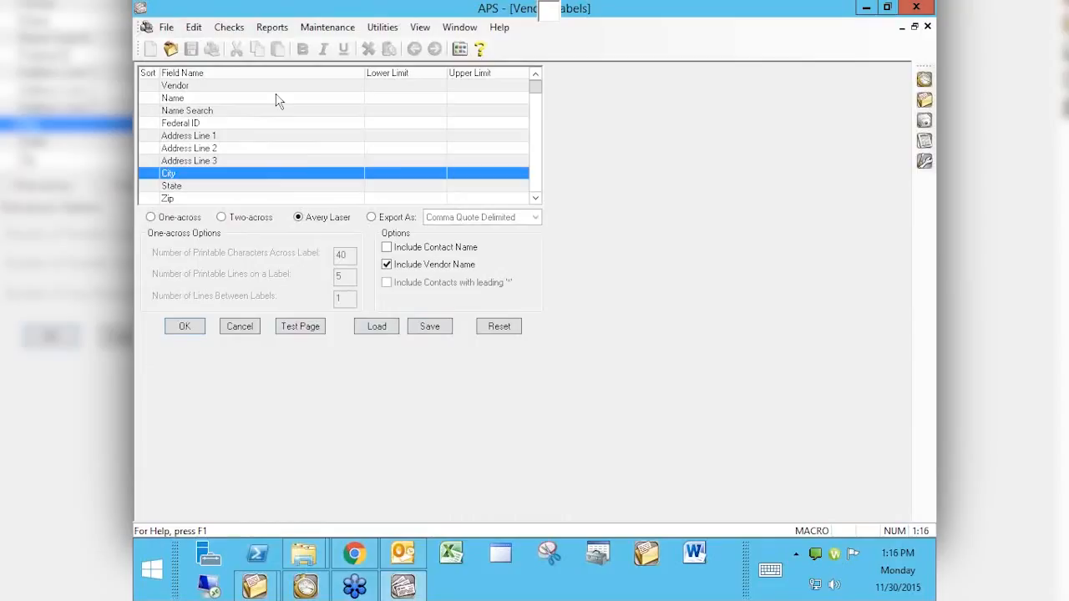
# Step: Export the one-across vendor labels as MS Word Mail Merge and preview the quoted data
pyautogui.click(151, 217)
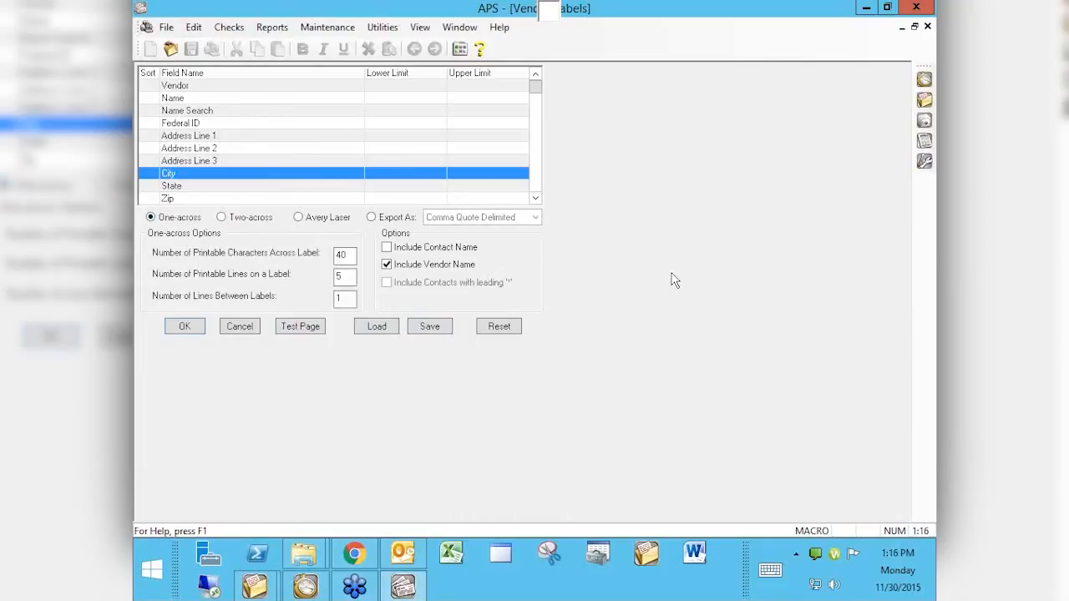
pyautogui.press('Left')
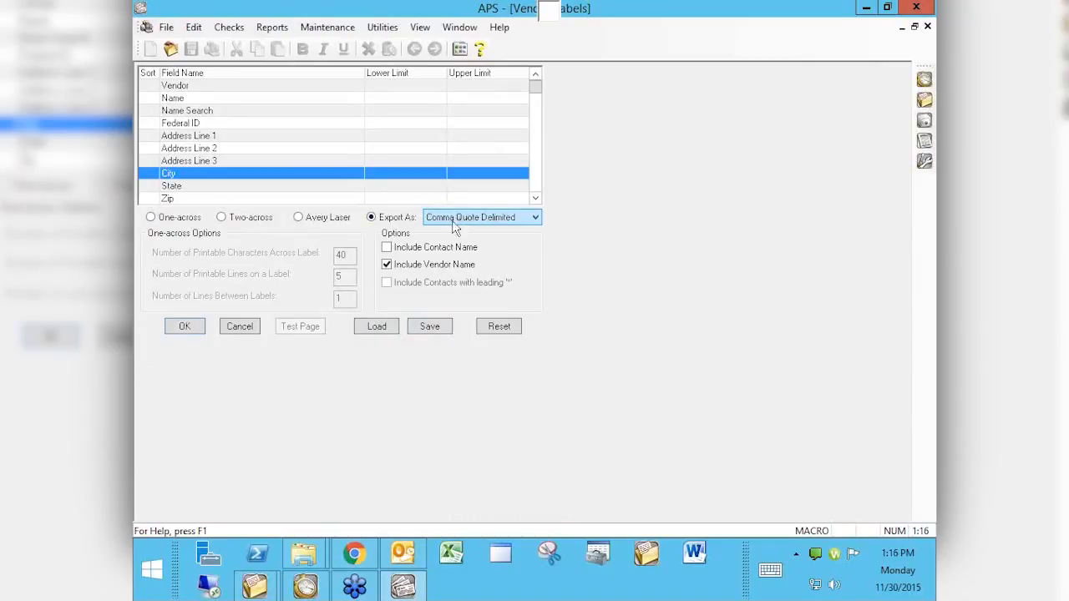
pyautogui.click(535, 217)
pyautogui.click(452, 252)
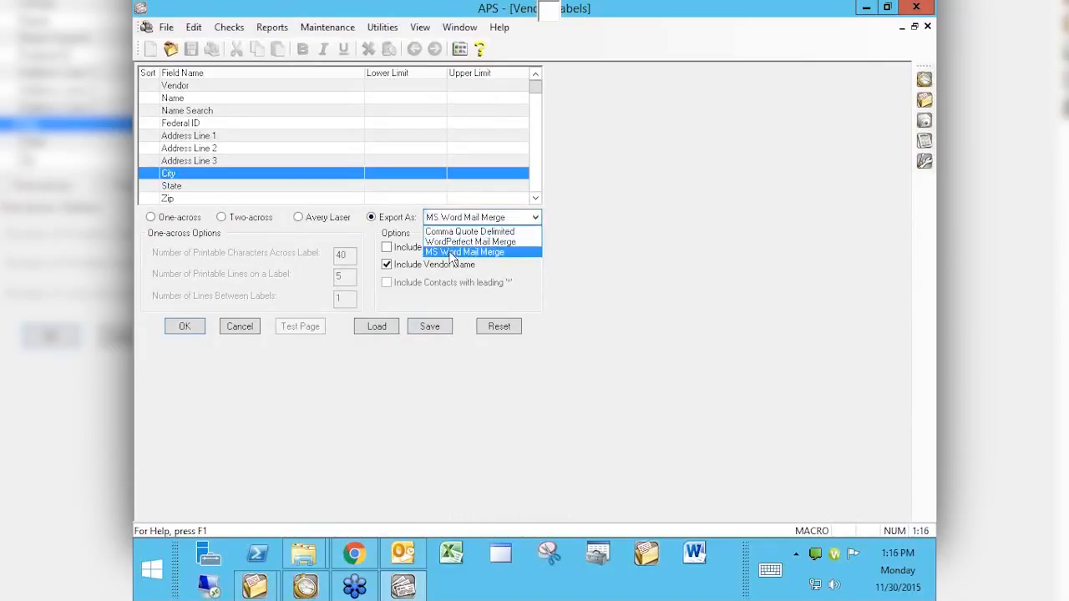
pyautogui.click(188, 327)
pyautogui.click(567, 354)
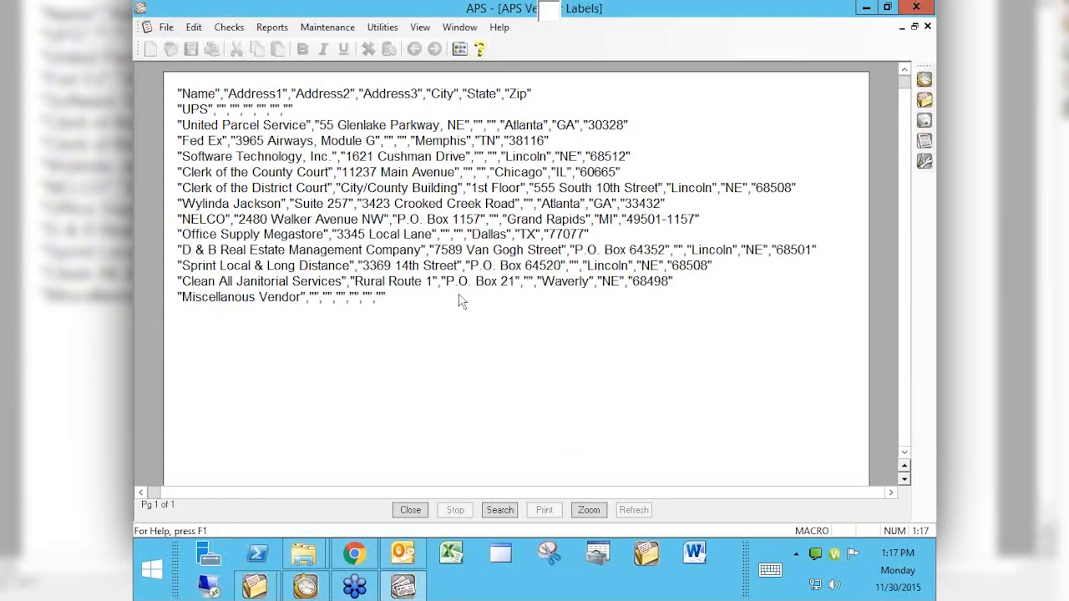
# Step: Close the mail-merge export data preview window
pyautogui.click(927, 27)
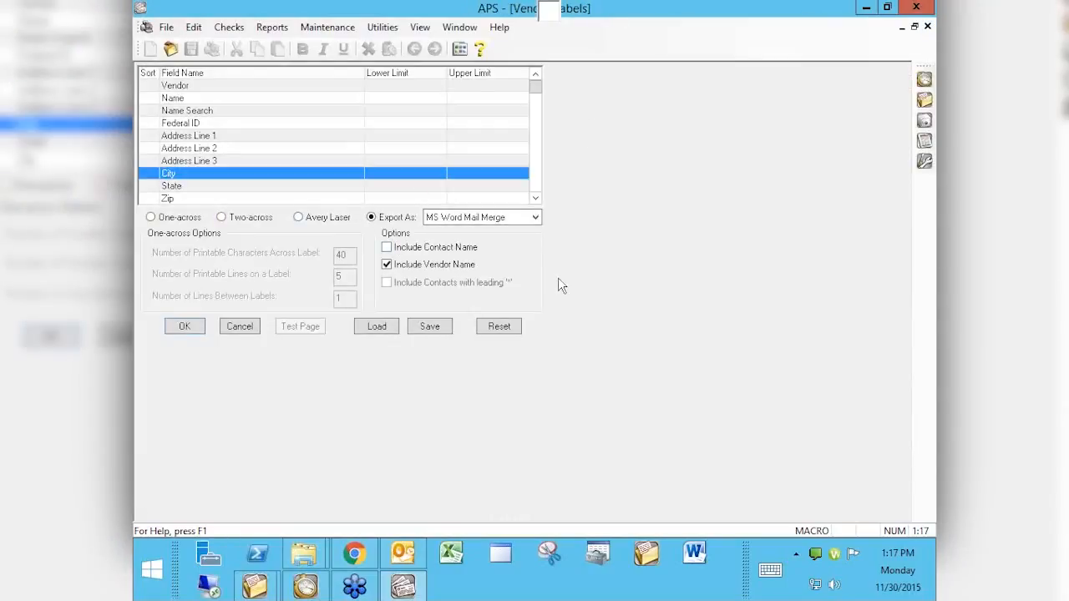
pyautogui.click(536, 220)
# Step: Show Tabs3's Reports task folder, listing A/R Reports, Conflict Search and Report Suite
pyautogui.click(305, 586)
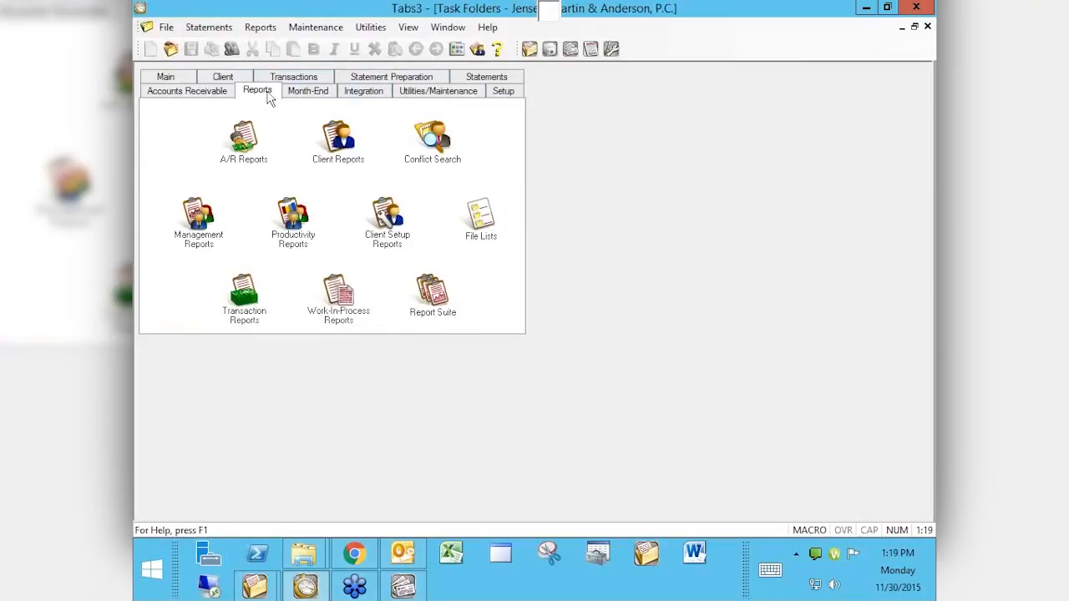
pyautogui.click(426, 161)
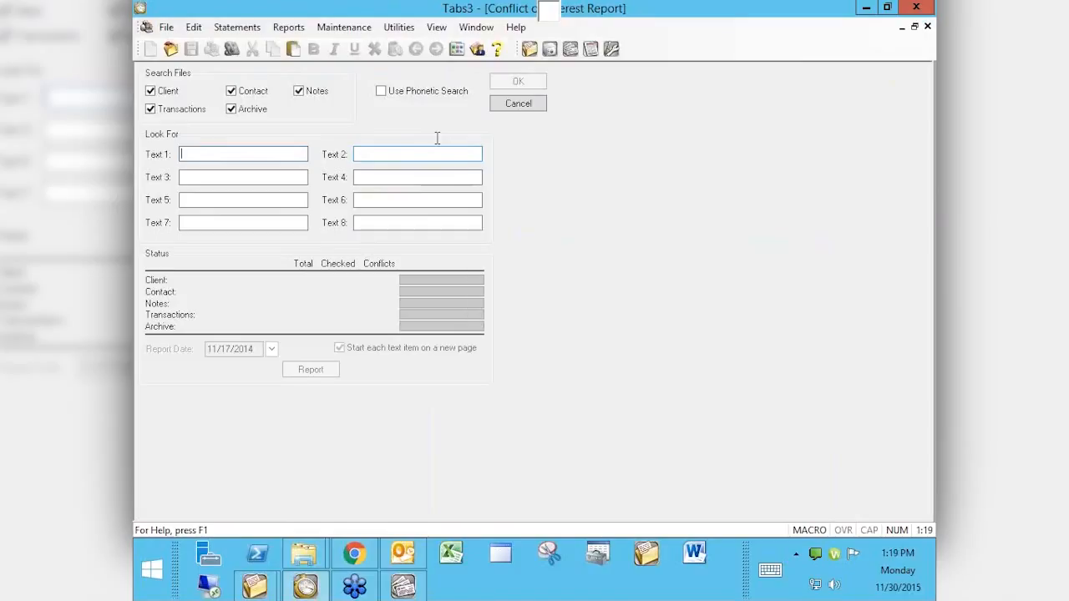
pyautogui.write('PURDUE')
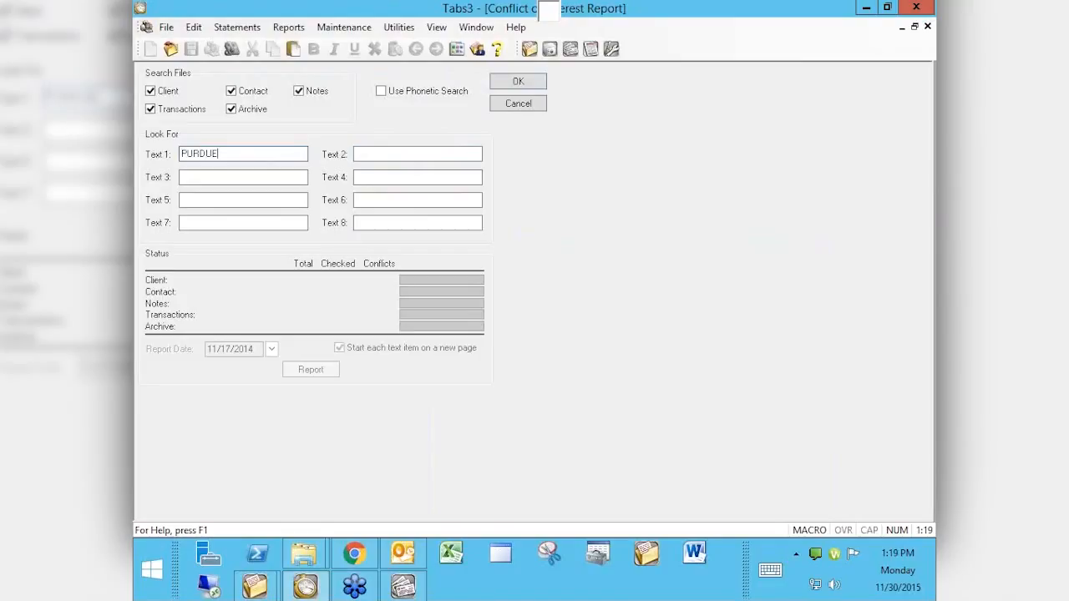
pyautogui.click(418, 153)
pyautogui.write('BOYD')
pyautogui.press('Tab')
pyautogui.write('COTT')
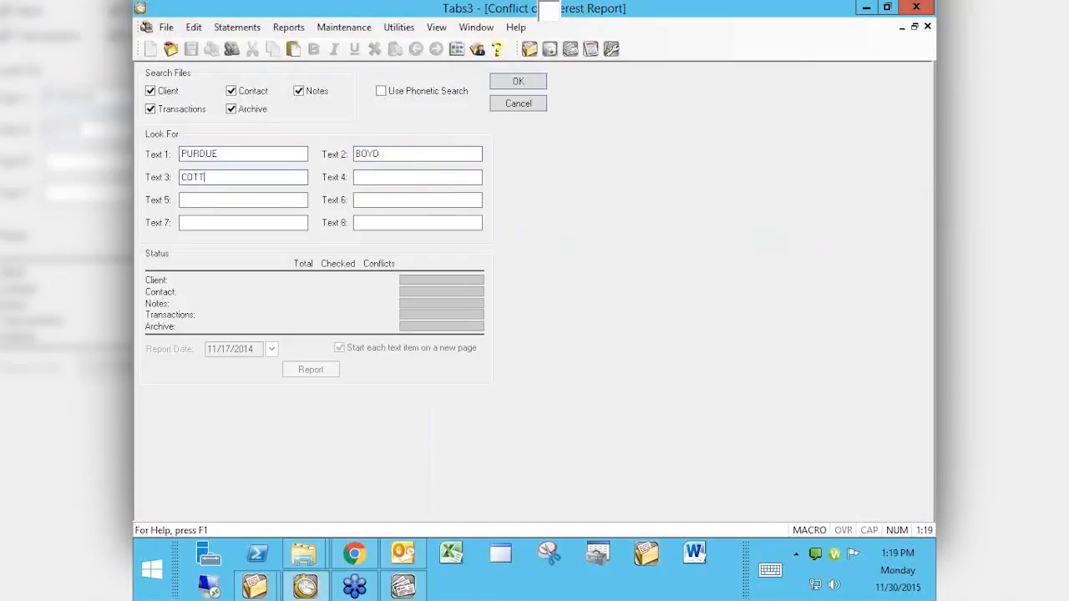
pyautogui.write('RELL')
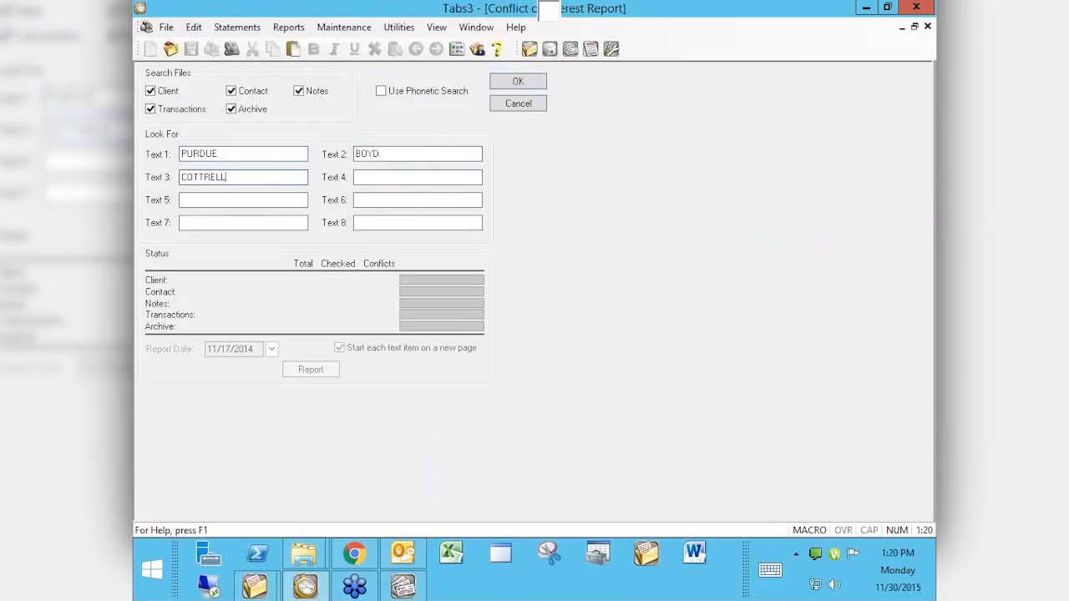
pyautogui.click(299, 90)
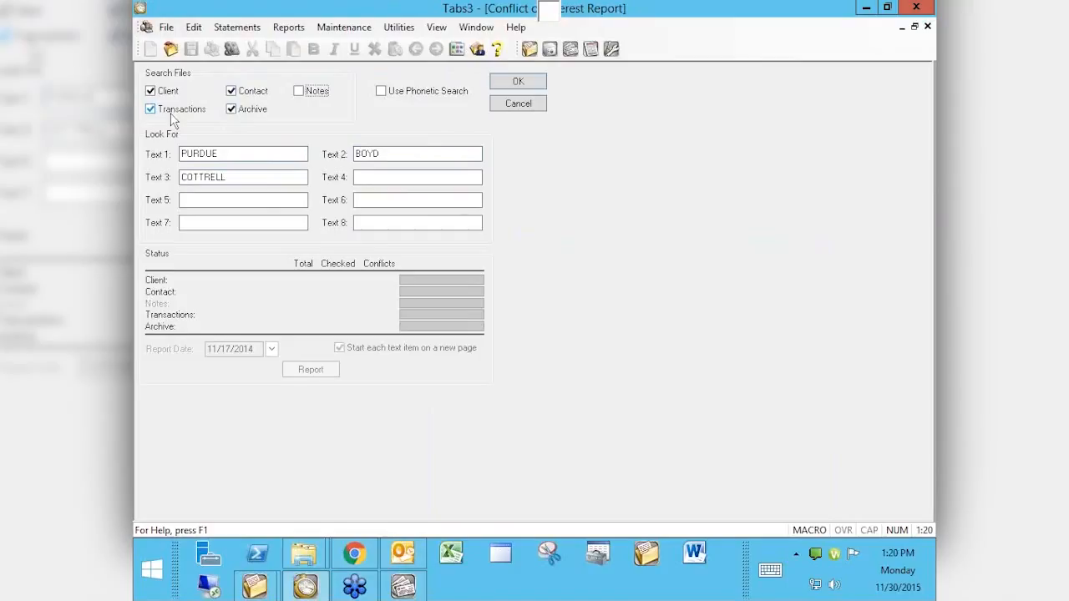
# Step: Tick Notes again and enable Use Phonetic Search for the conflict check
pyautogui.click(301, 93)
pyautogui.click(382, 93)
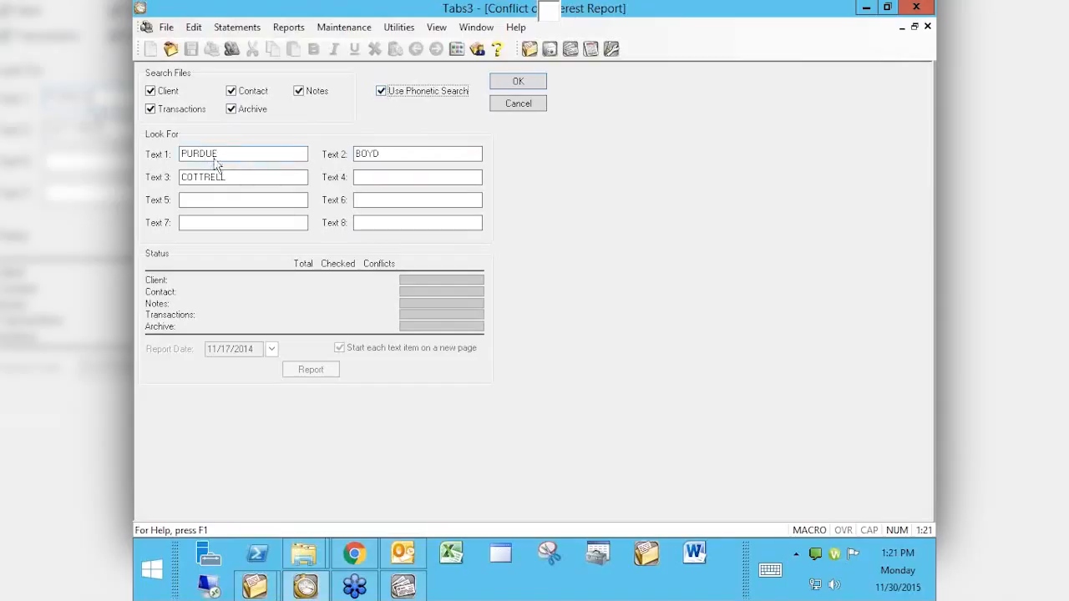
# Step: Leave Use Phonetic Search off and run the search, finding 3 Contact and 3 Transactions conflicts
pyautogui.click(391, 91)
pyautogui.click(381, 92)
pyautogui.click(387, 95)
pyautogui.click(523, 84)
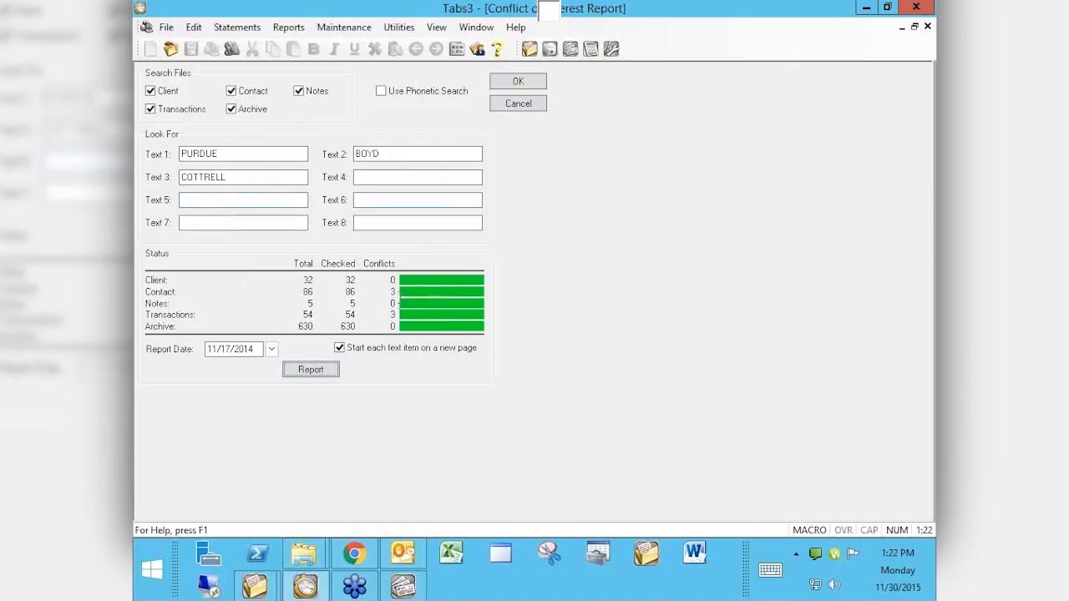
# Step: Preview the three-page conflict report for PURDUE, BOYD and COTTRELL, then close it
pyautogui.click(310, 370)
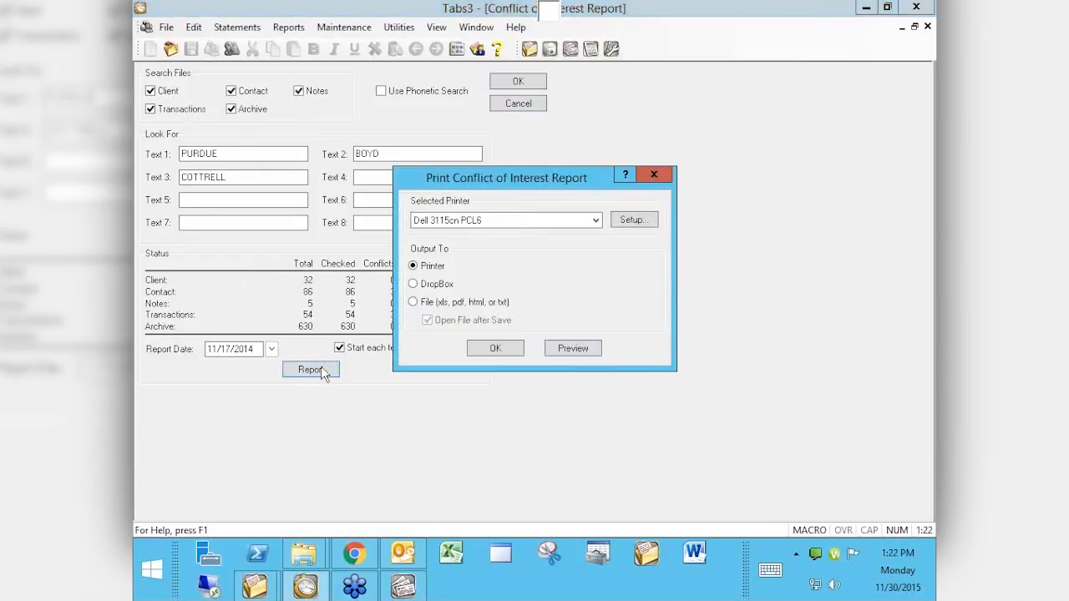
pyautogui.click(573, 348)
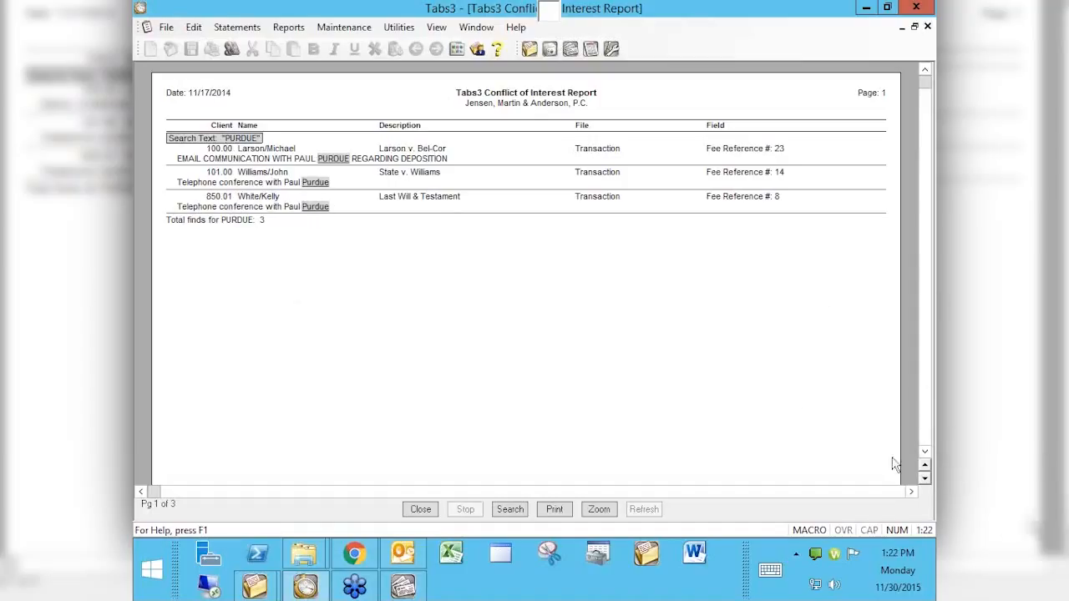
pyautogui.click(924, 479)
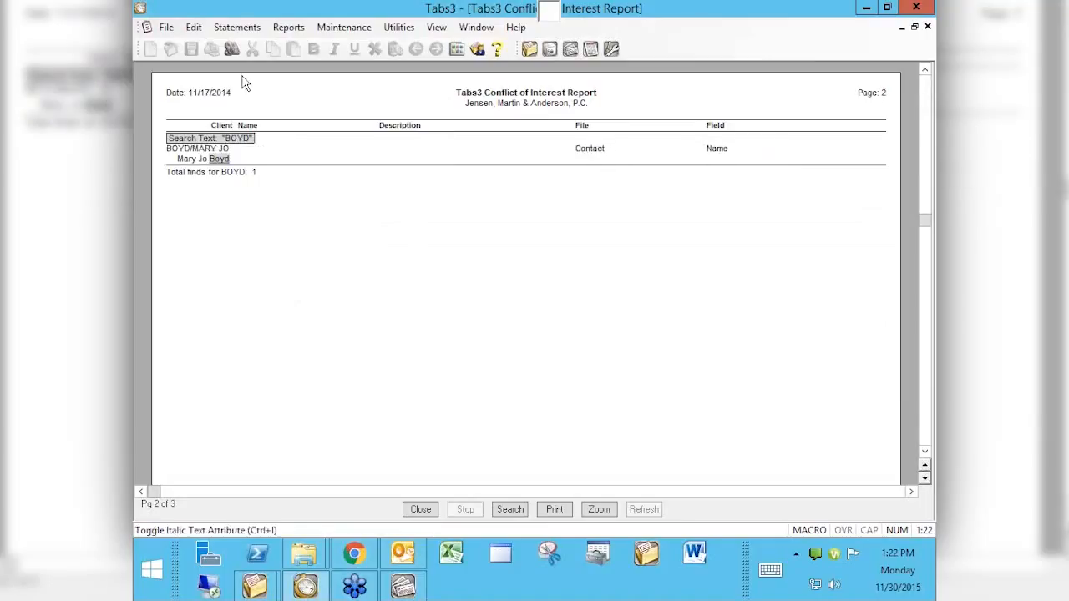
pyautogui.click(924, 478)
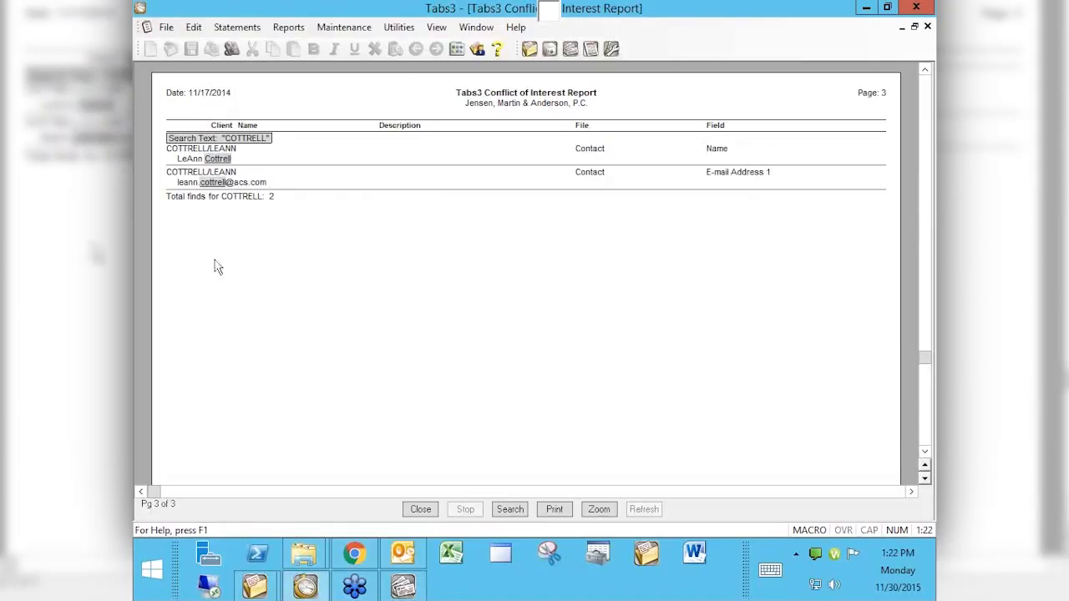
pyautogui.click(419, 510)
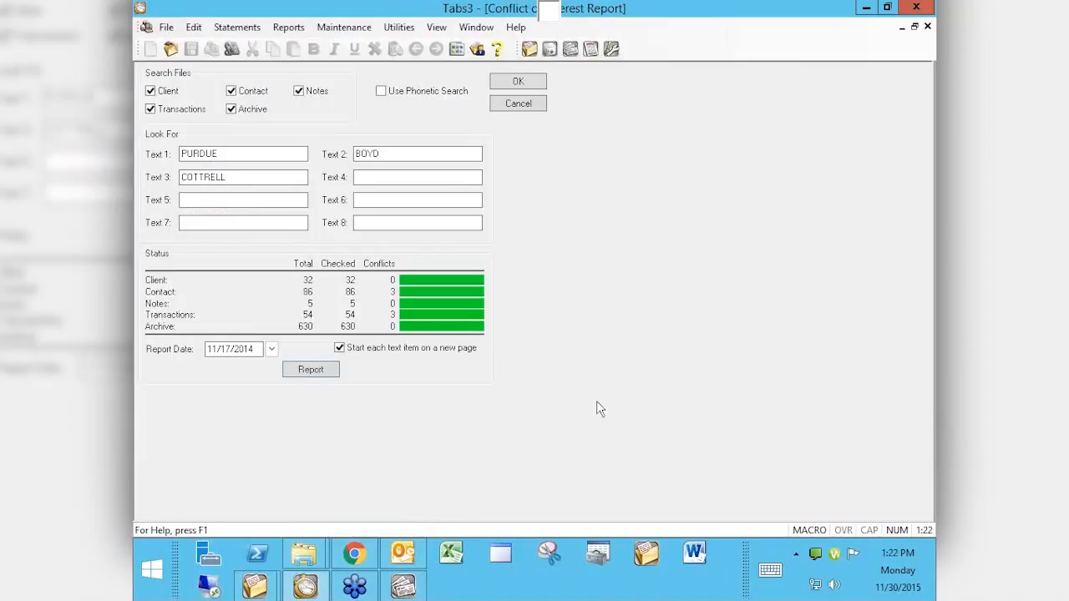
# Step: Turn off 'Start each text item on a new page' and preview all three names on one page
pyautogui.click(338, 349)
pyautogui.click(312, 370)
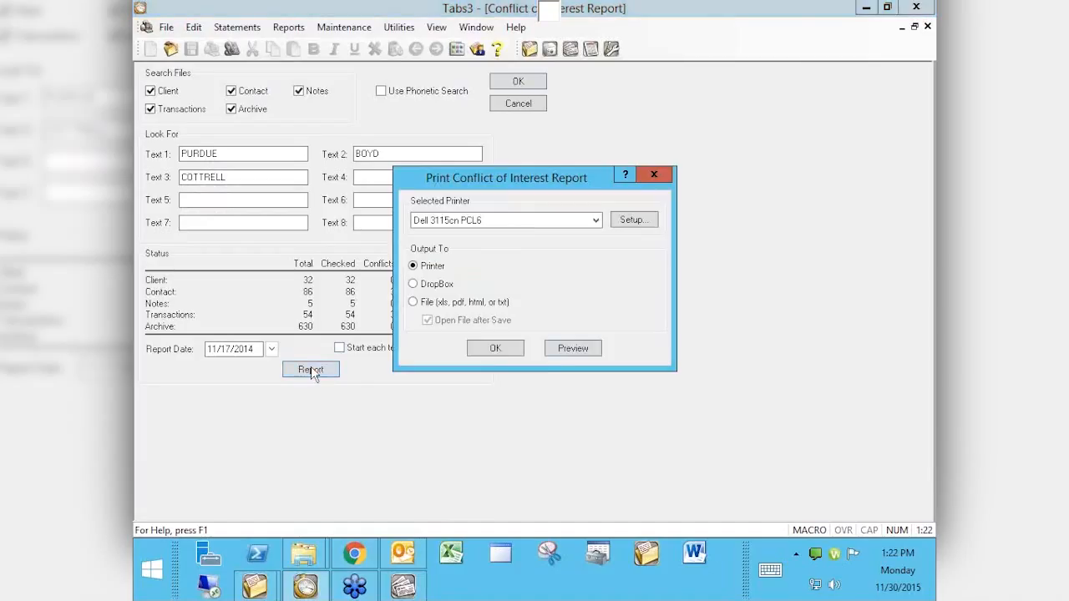
pyautogui.click(583, 346)
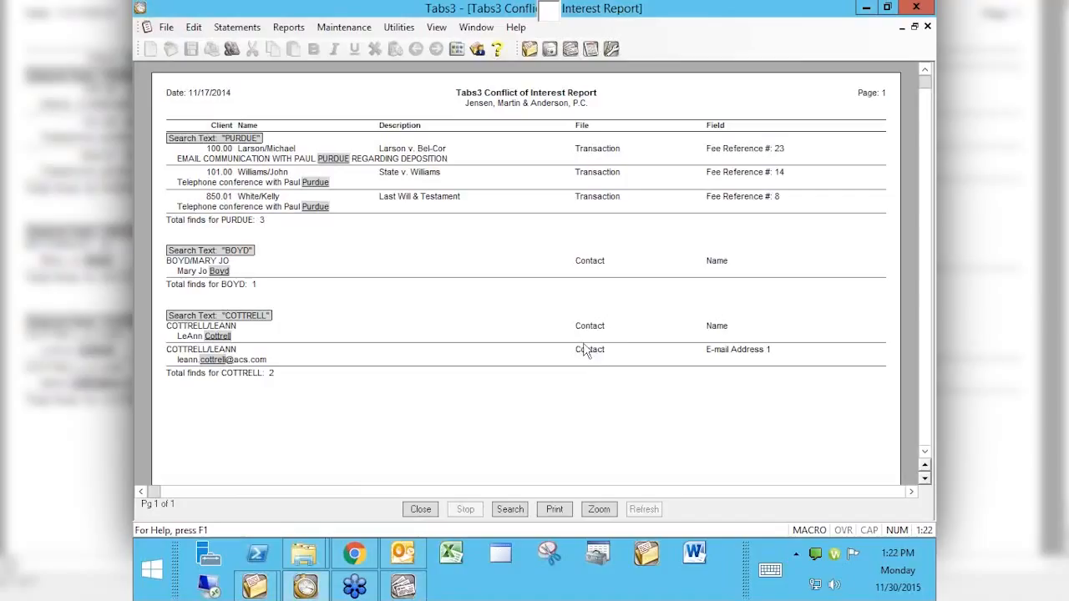
# Step: Close the report preview and check Use Phonetic Search
pyautogui.click(422, 512)
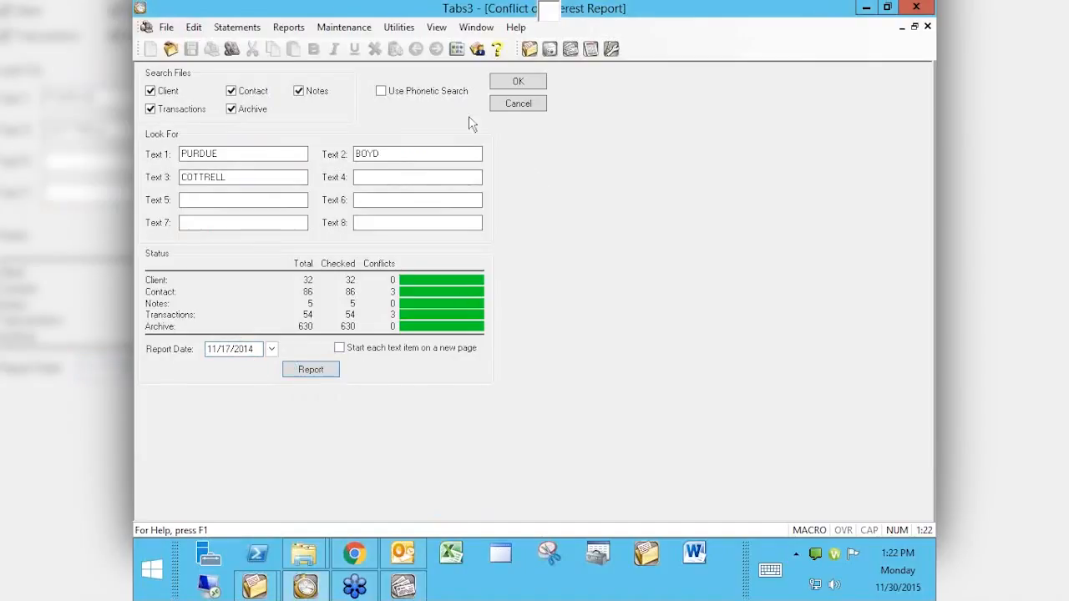
pyautogui.click(383, 94)
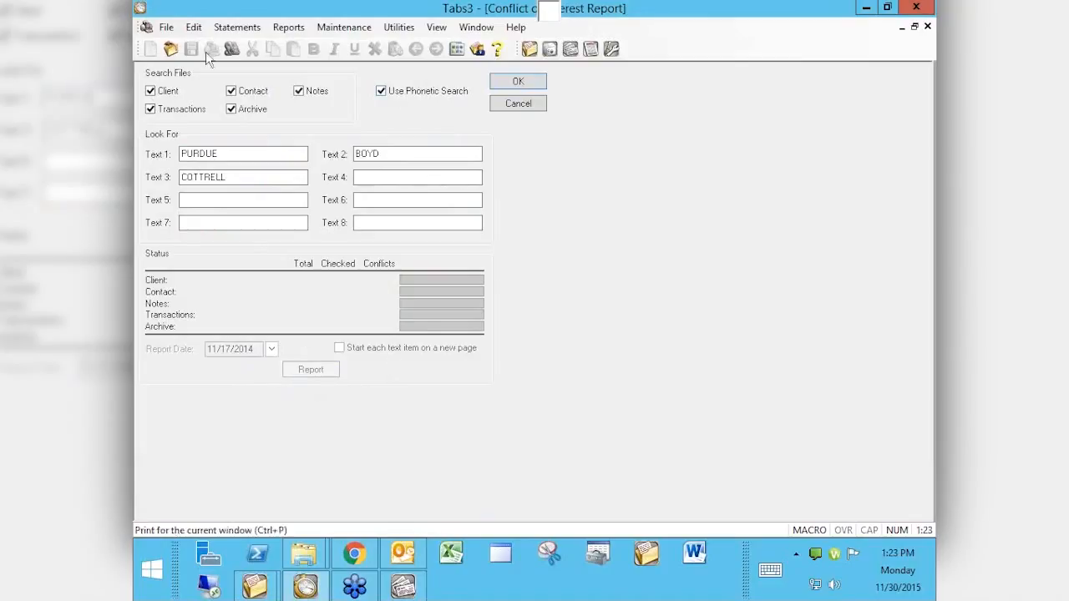
# Step: Run the phonetic conflict search, yielding 25 Transactions and 3 Contact conflicts
pyautogui.click(516, 86)
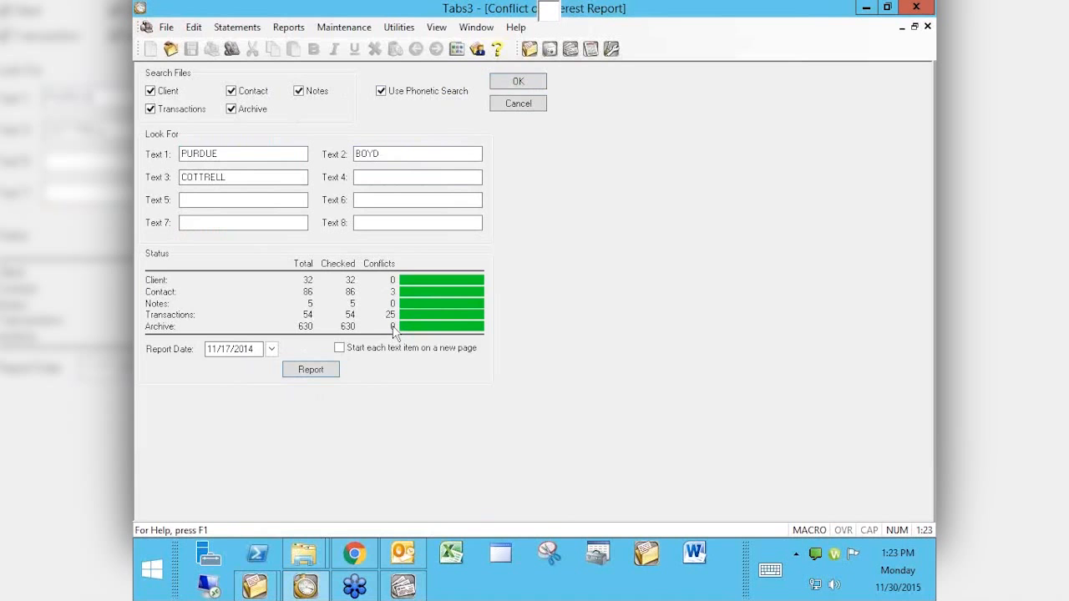
# Step: Preview the phonetic report's 25 PURDUE, 1 BOYD and 2 COTTRELL finds, then close it
pyautogui.click(322, 370)
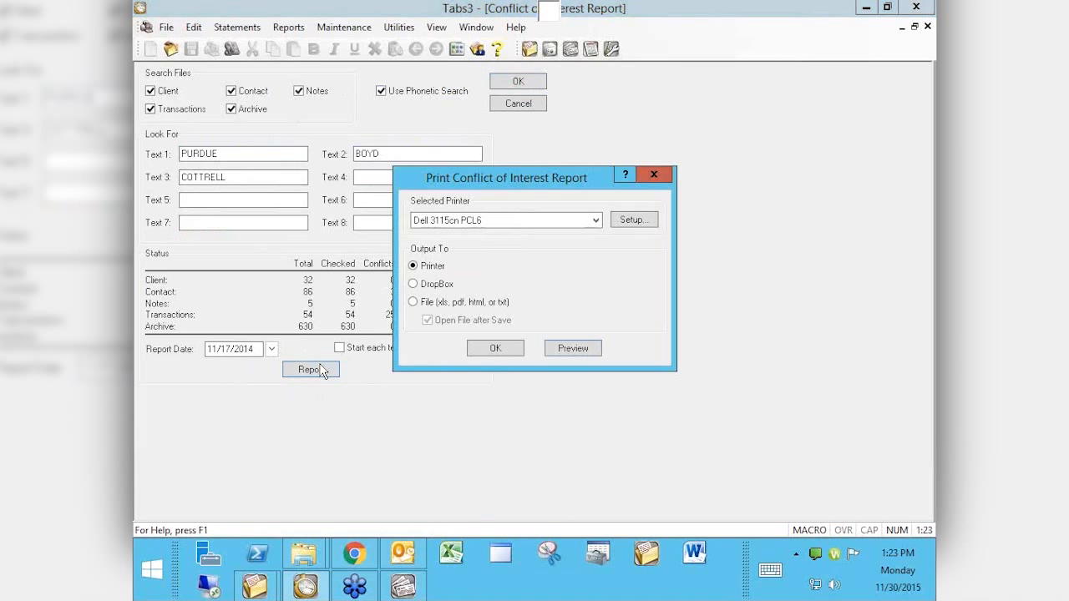
pyautogui.click(572, 349)
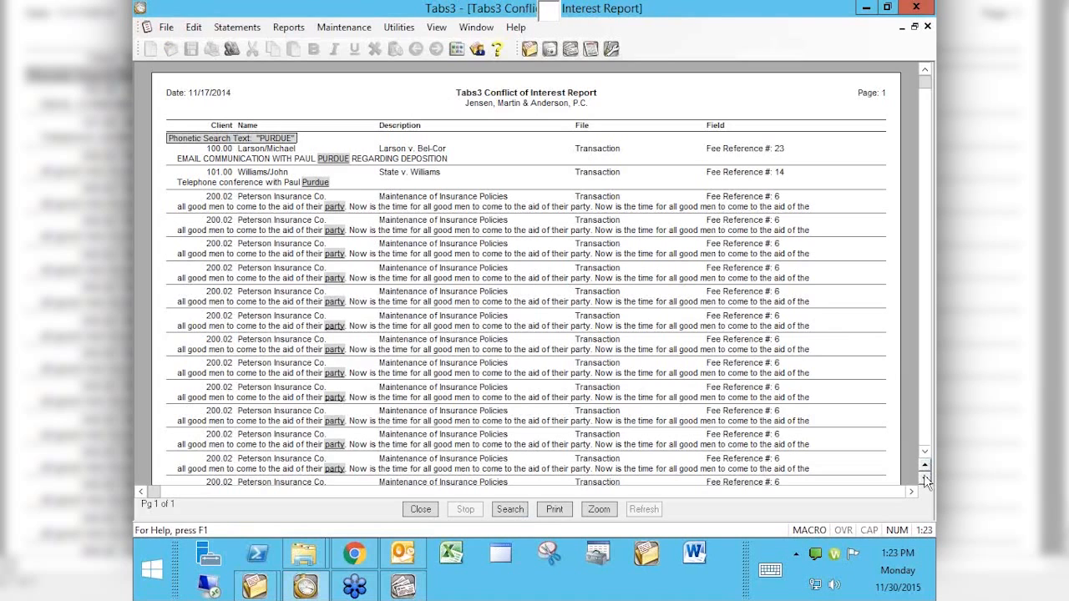
pyautogui.click(927, 441)
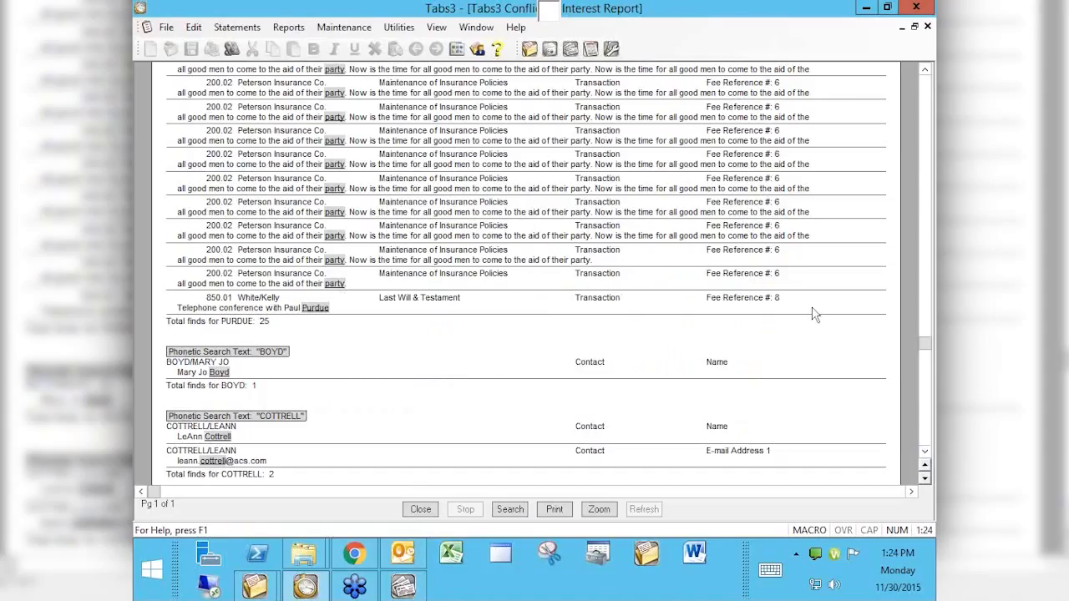
pyautogui.click(422, 511)
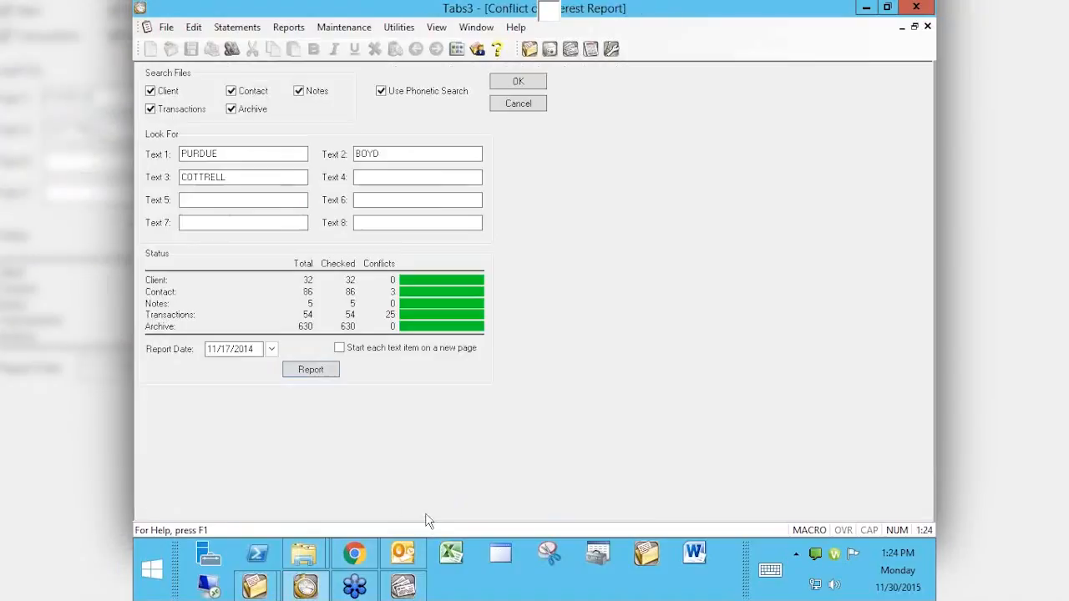
# Step: Uncheck Use Phonetic Search and exit Tabs3, returning to the APS Vendor Labels window
pyautogui.click(381, 91)
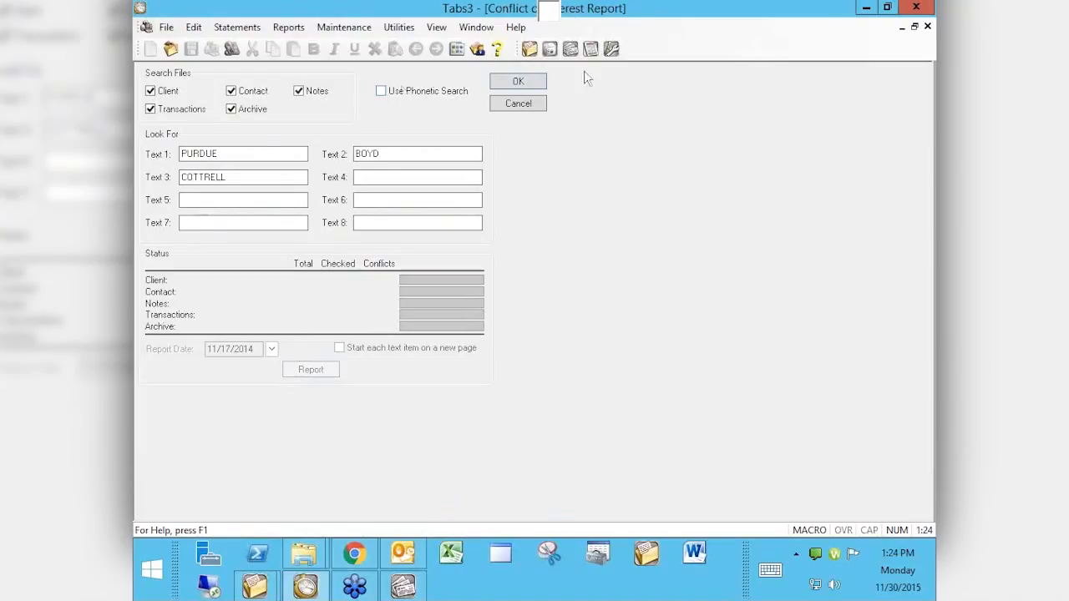
pyautogui.click(915, 9)
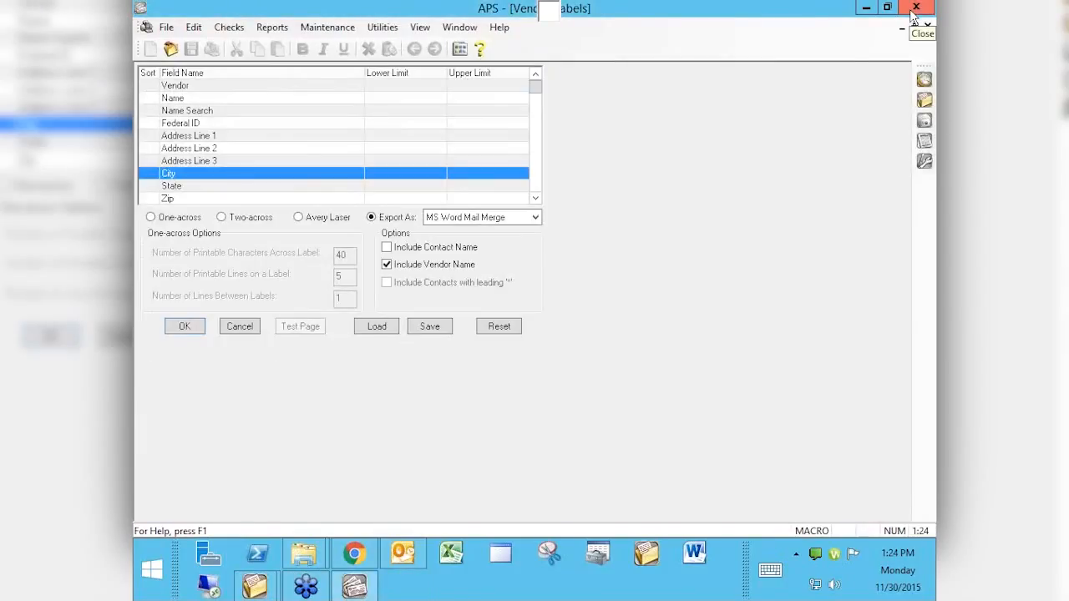
# Step: Close the APS vendor labels window and run tabs.exe from the STINFR folder
pyautogui.click(911, 12)
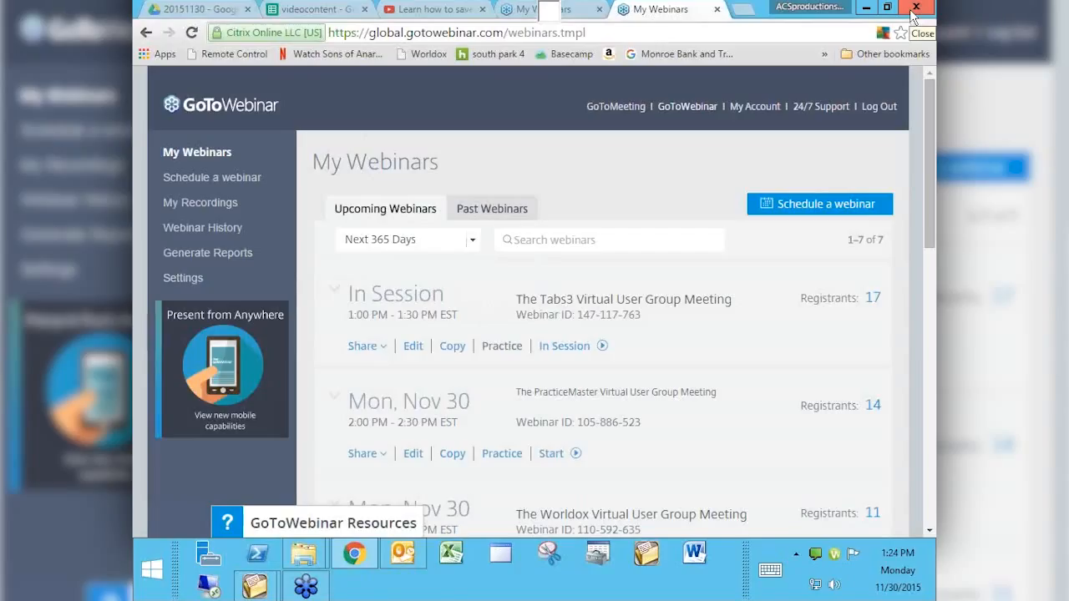
pyautogui.moveTo(302, 561)
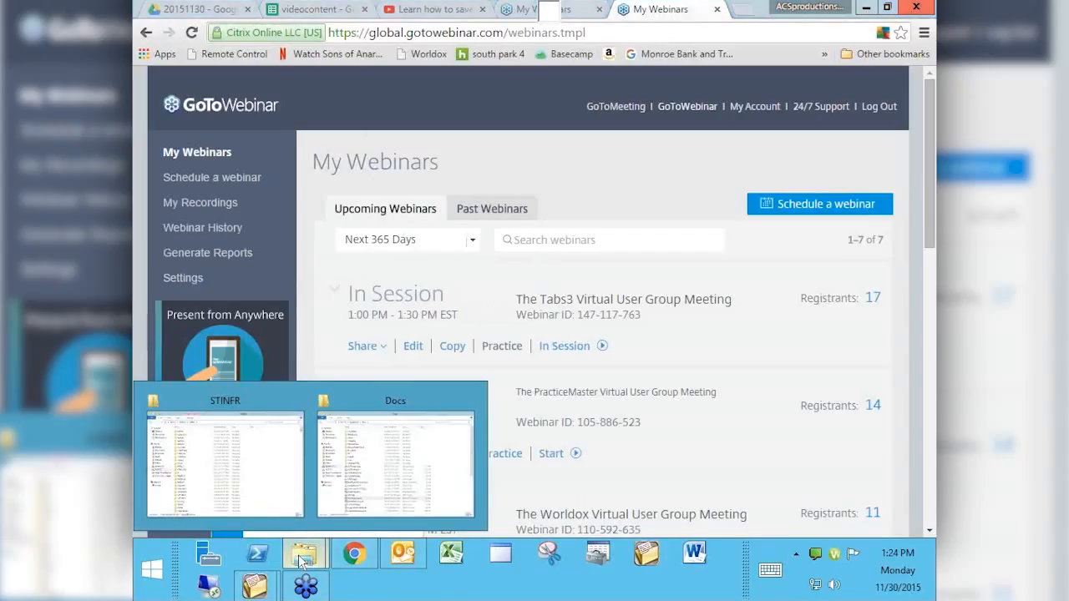
pyautogui.click(236, 465)
pyautogui.click(322, 446)
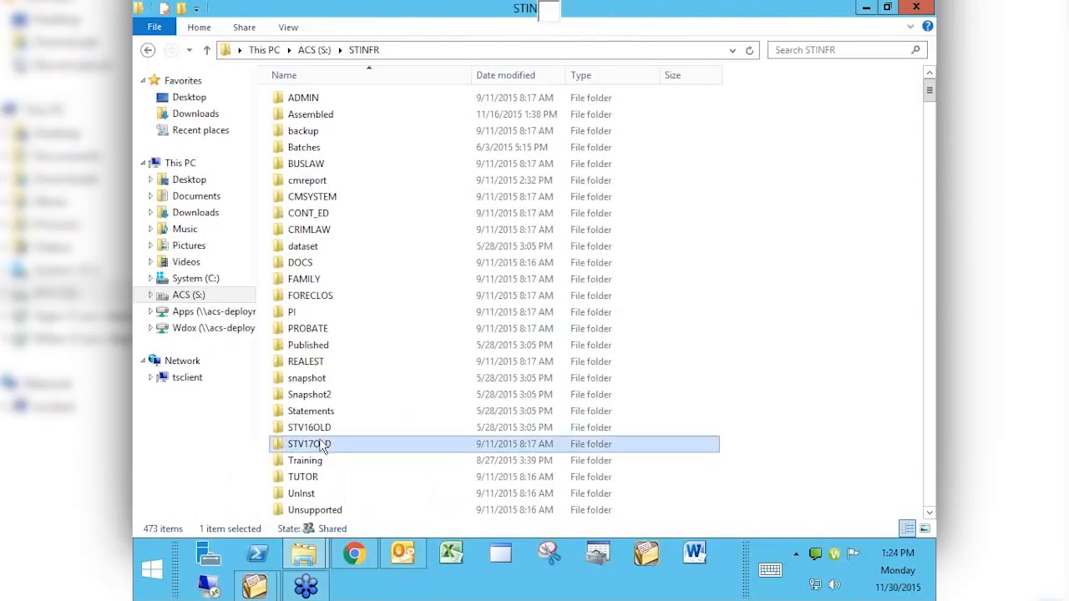
pyautogui.write('tabs3')
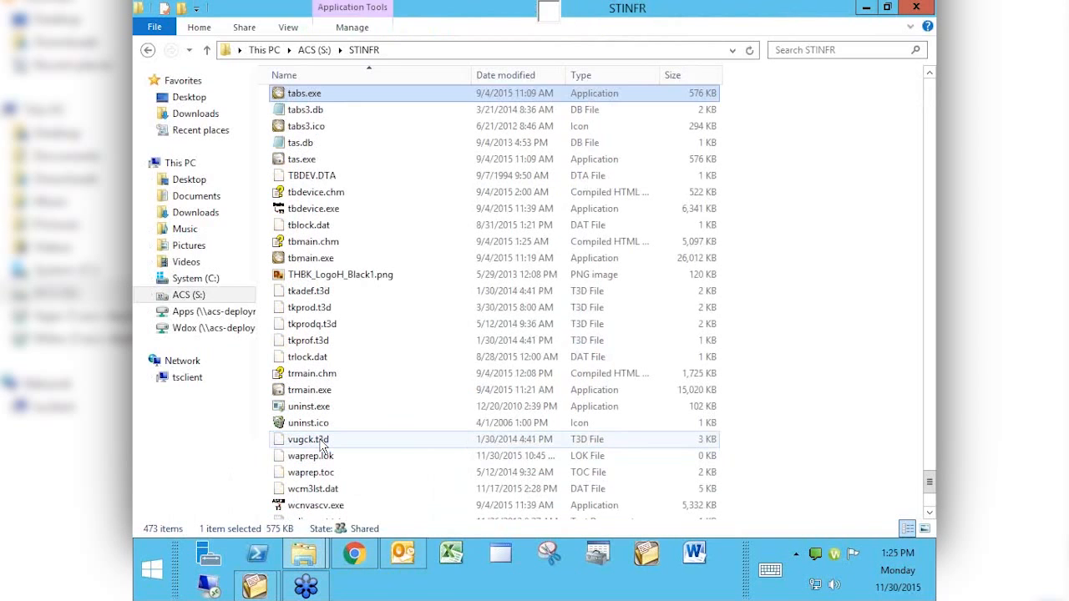
pyautogui.press('Up')
pyautogui.press('Return')
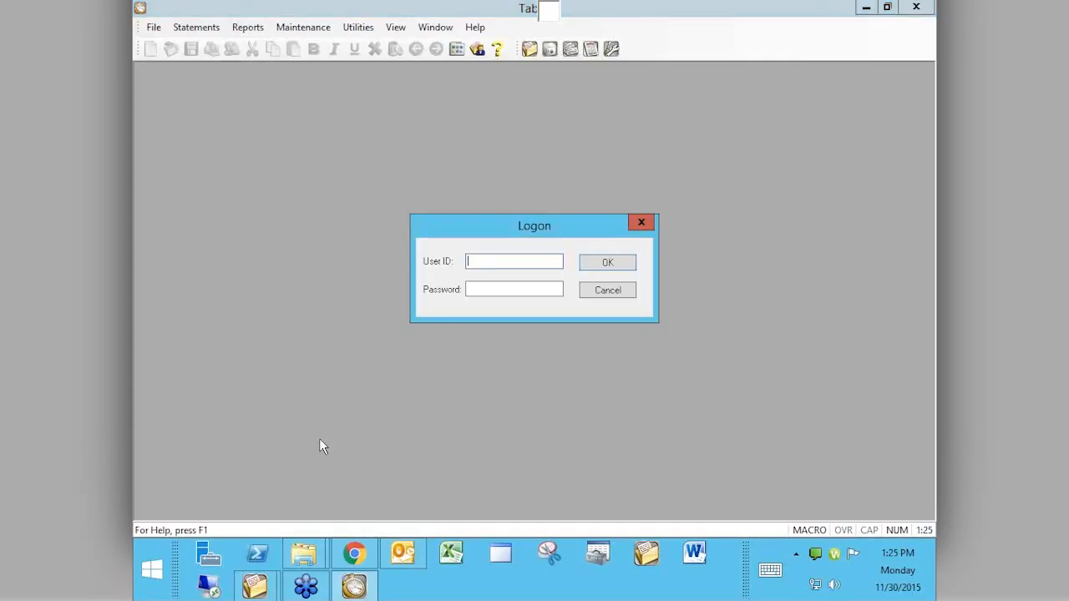
# Step: Log on with the user ID, dismiss the sample-data notice, and open the Client record
pyautogui.write('SSS')
pyautogui.press('Return')
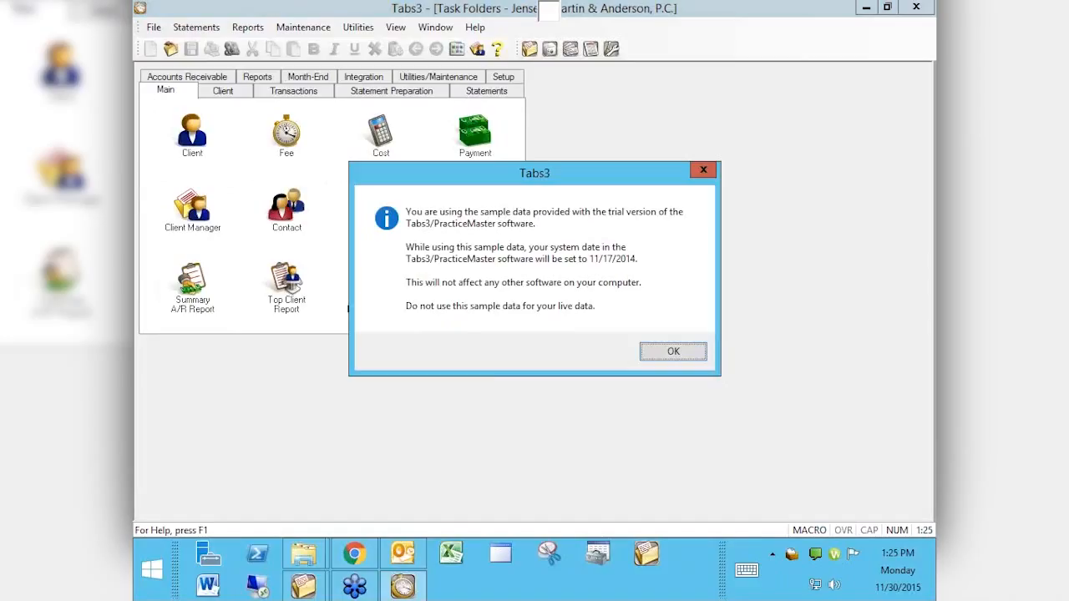
pyautogui.click(671, 352)
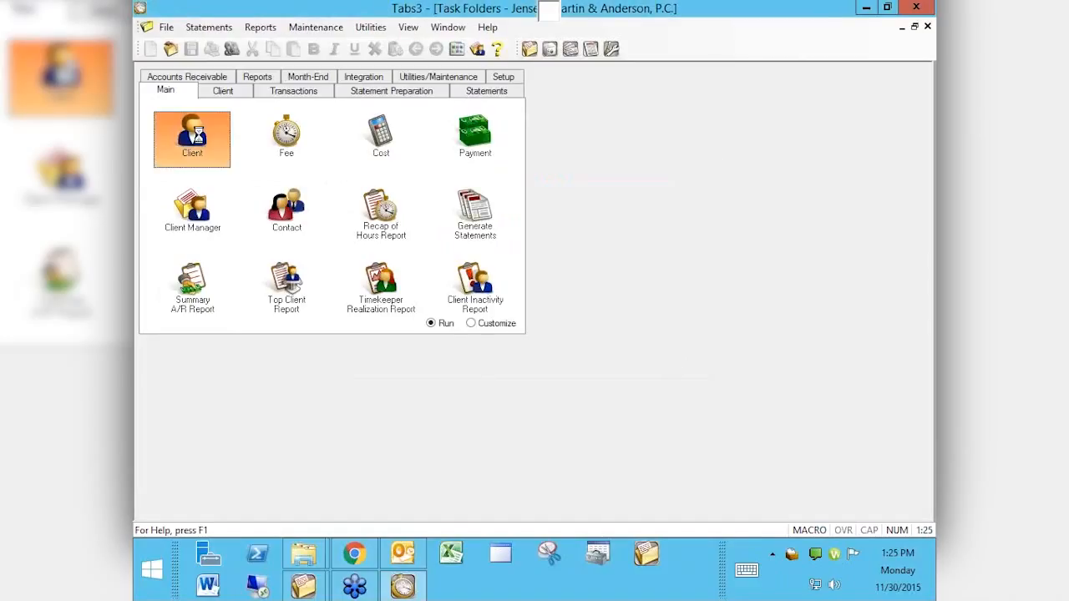
pyautogui.click(195, 133)
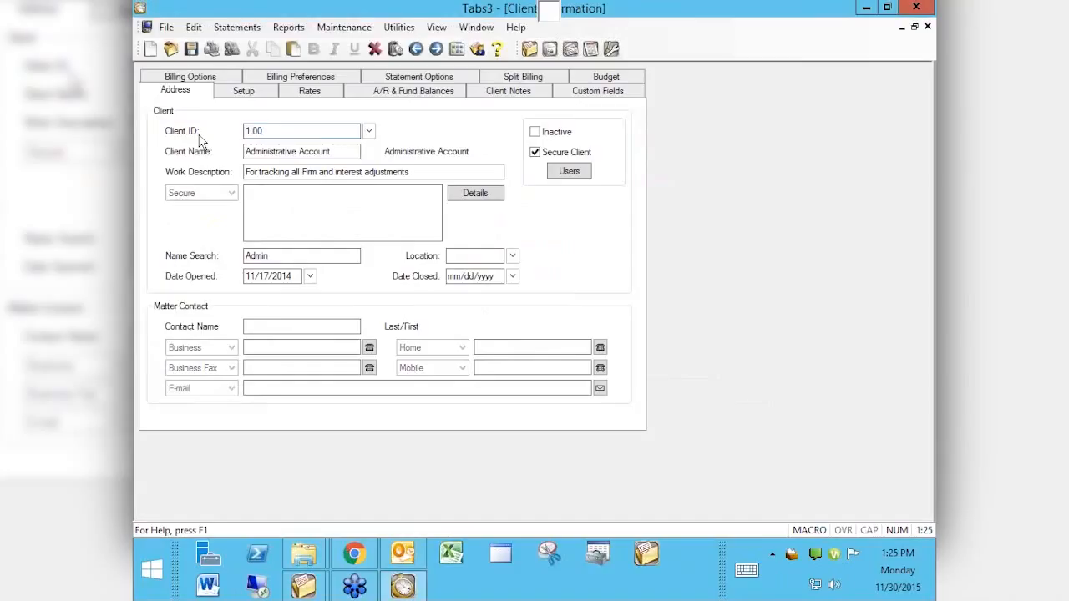
# Step: Browse the Billing Options, Billing Preferences, Custom Fields and Address pages, ending on Client Notes
pyautogui.click(526, 95)
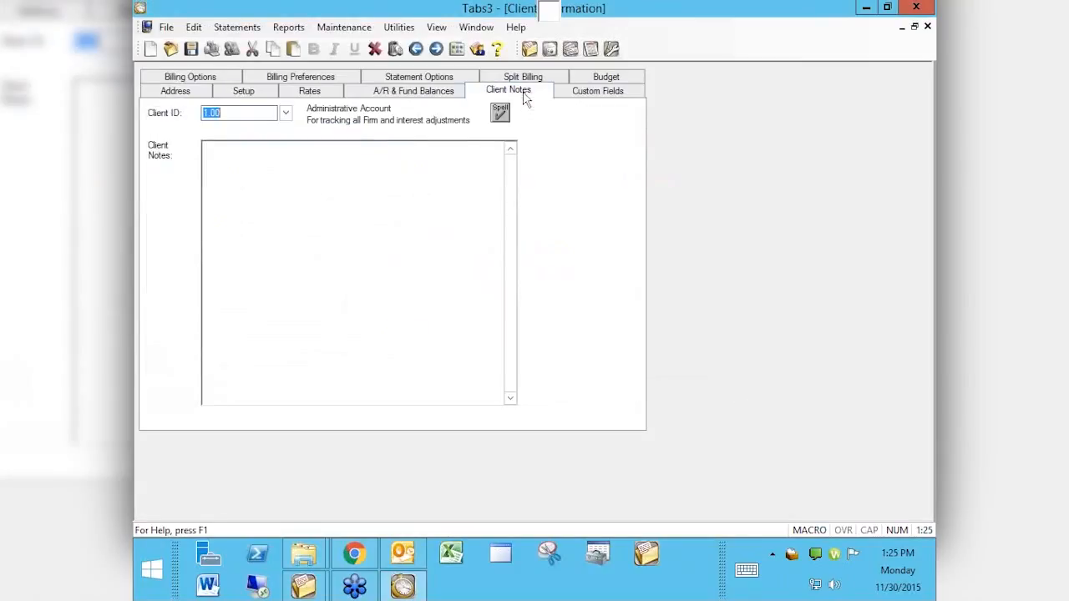
pyautogui.click(405, 220)
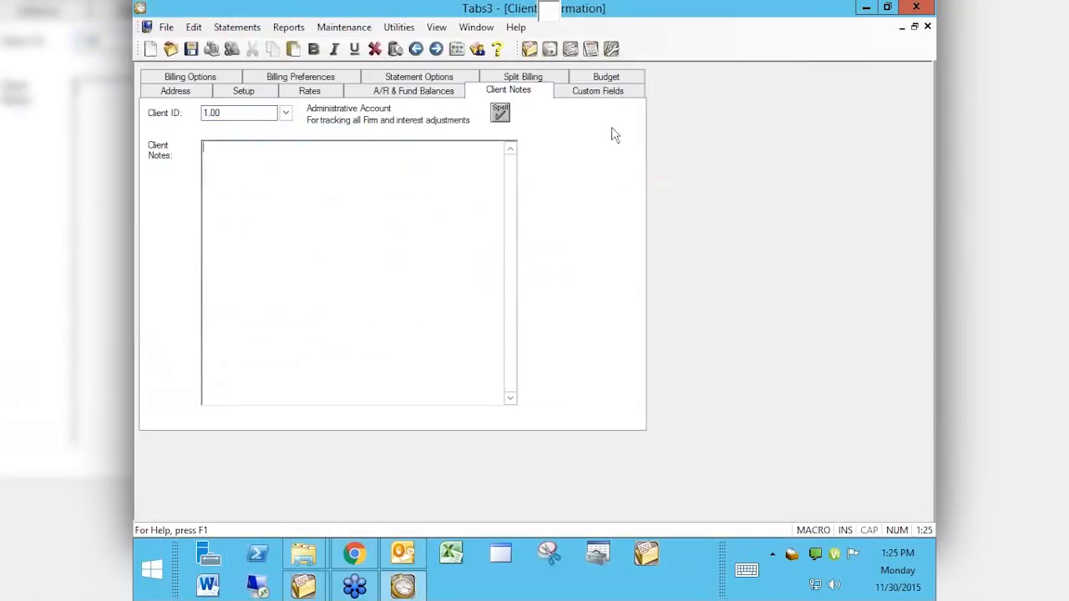
pyautogui.click(190, 77)
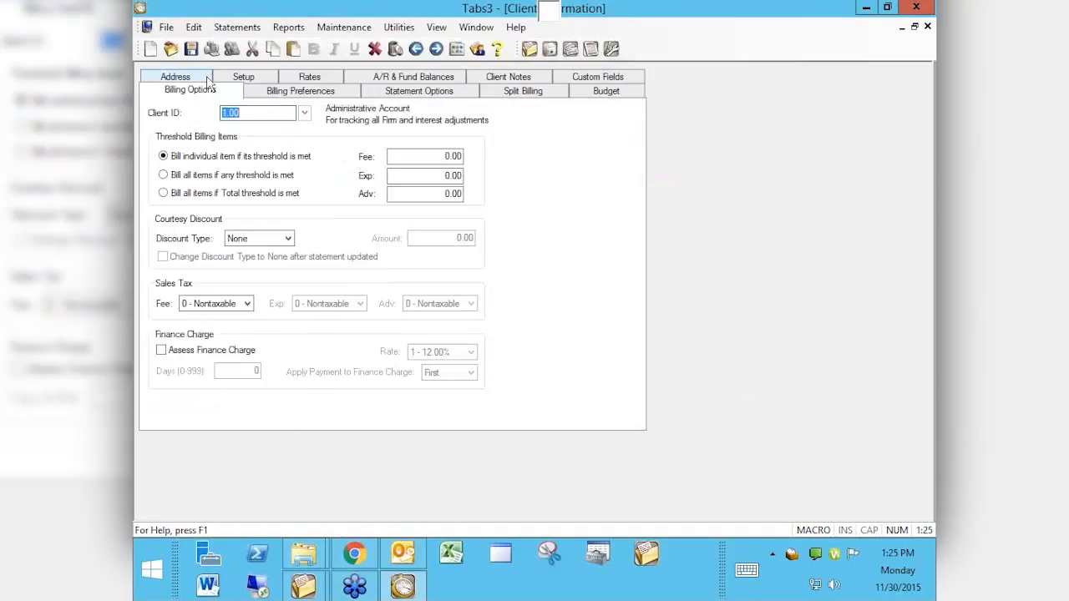
pyautogui.click(276, 92)
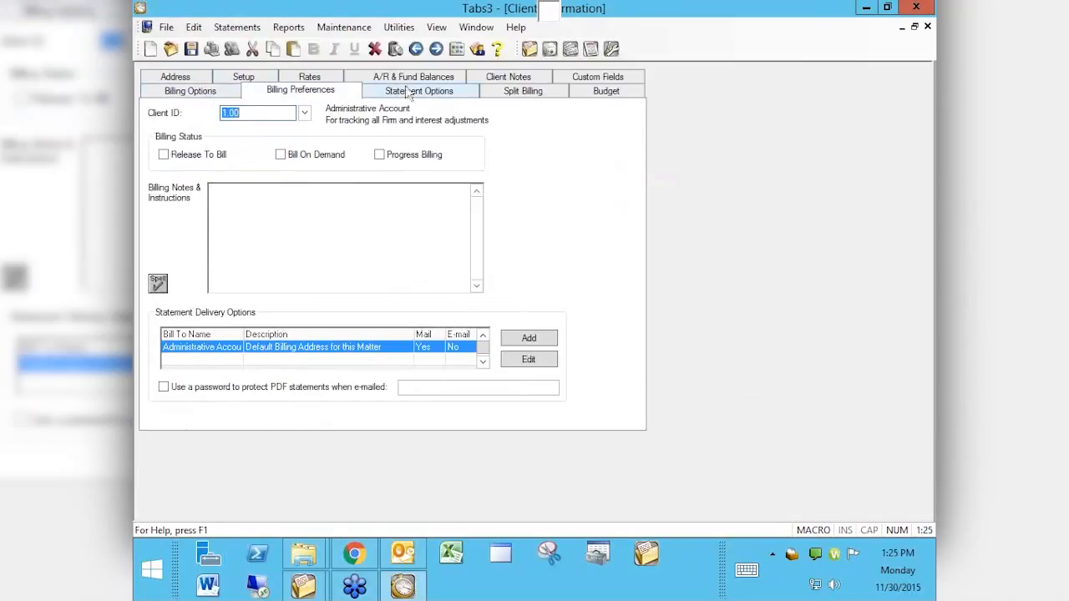
pyautogui.click(579, 81)
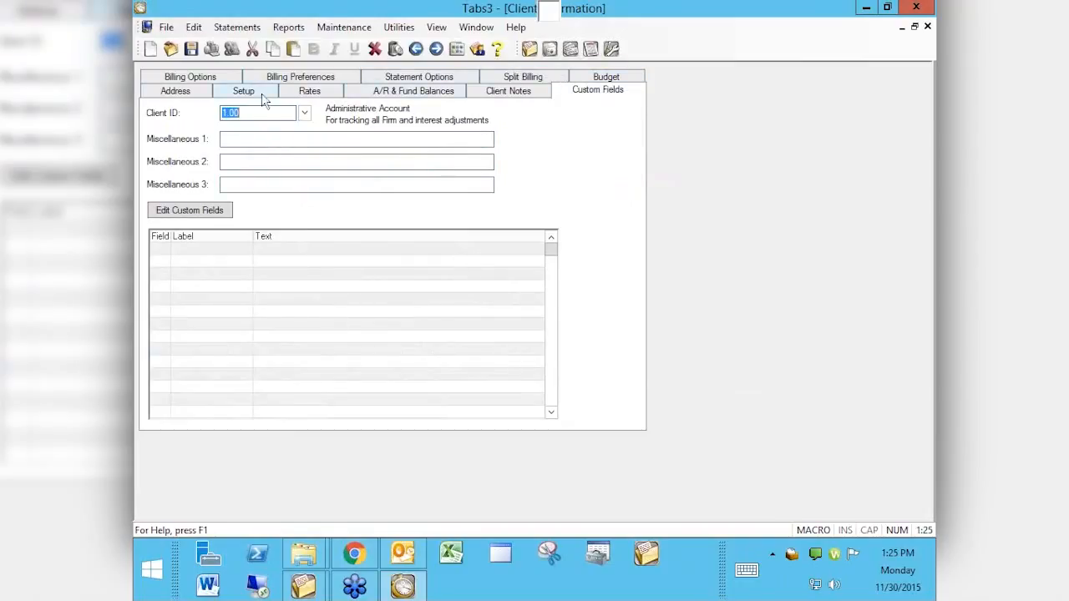
pyautogui.click(309, 79)
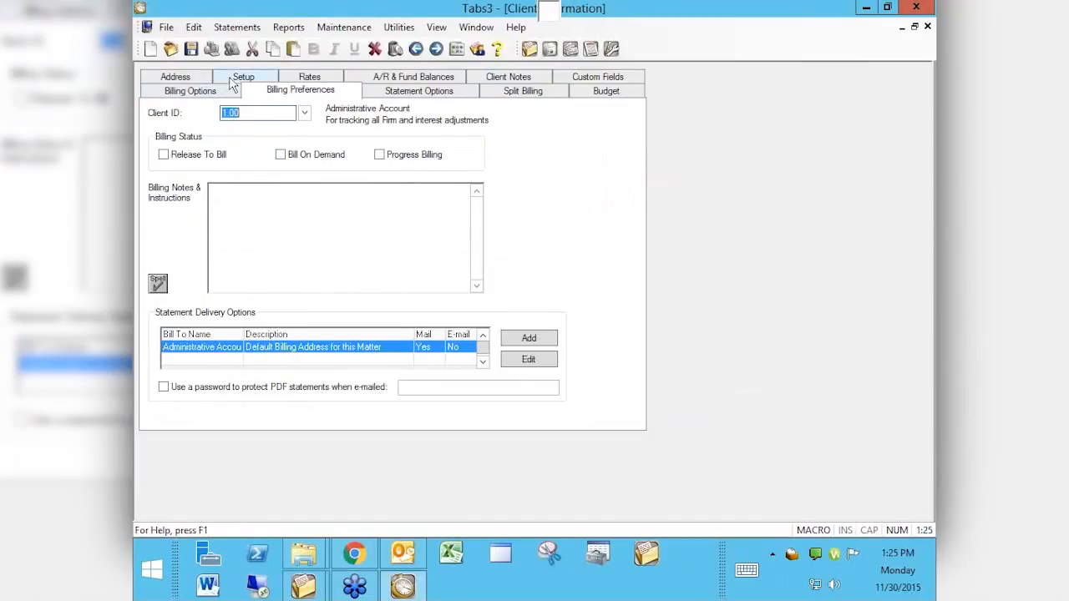
pyautogui.click(198, 78)
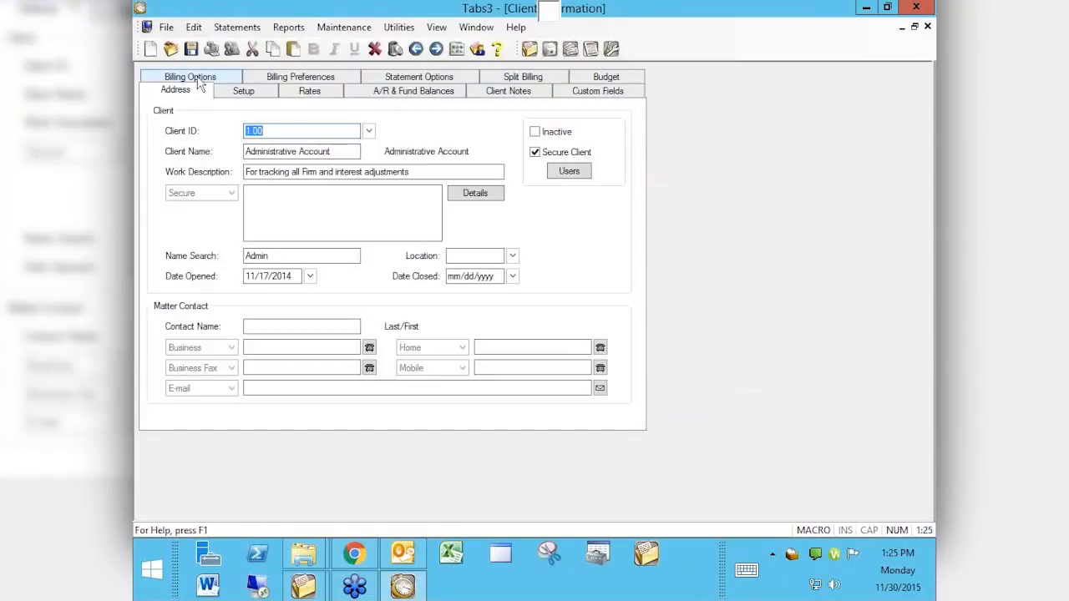
pyautogui.click(506, 93)
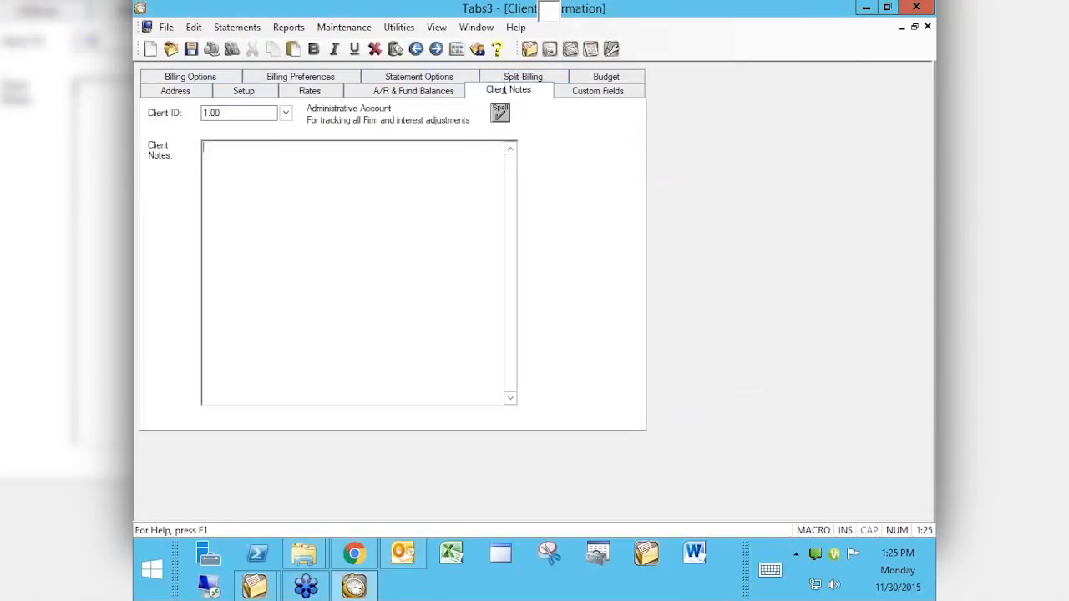
# Step: Write 'Opposing Attys:' and 'Plaintiffs:' headings in the client notes, each with a person's name, then switch to Chrome
pyautogui.write('Opposing Attys:')
pyautogui.press('Return')
pyautogui.write('John Doe')
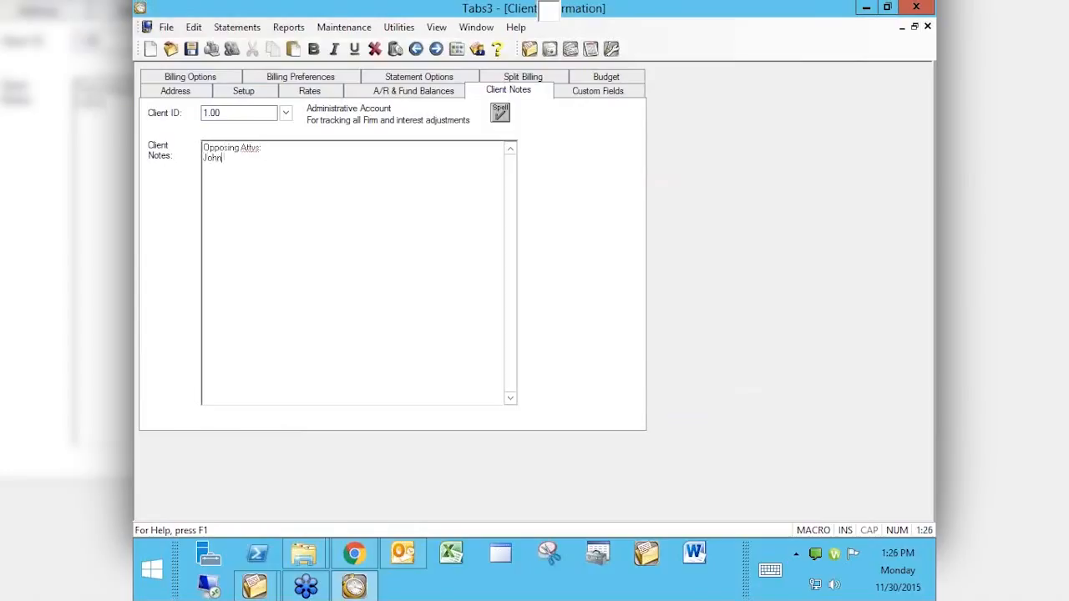
pyautogui.press('Return')
pyautogui.press('Return')
pyautogui.write('Plaintiffs:')
pyautogui.press('Return')
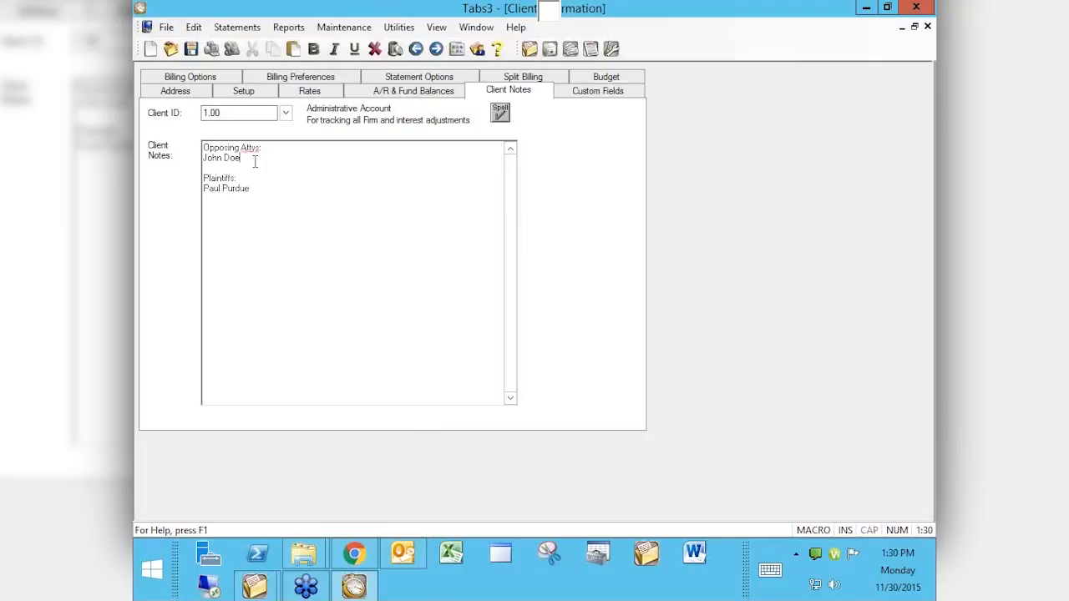
pyautogui.hotkey('alt', 'Tab')
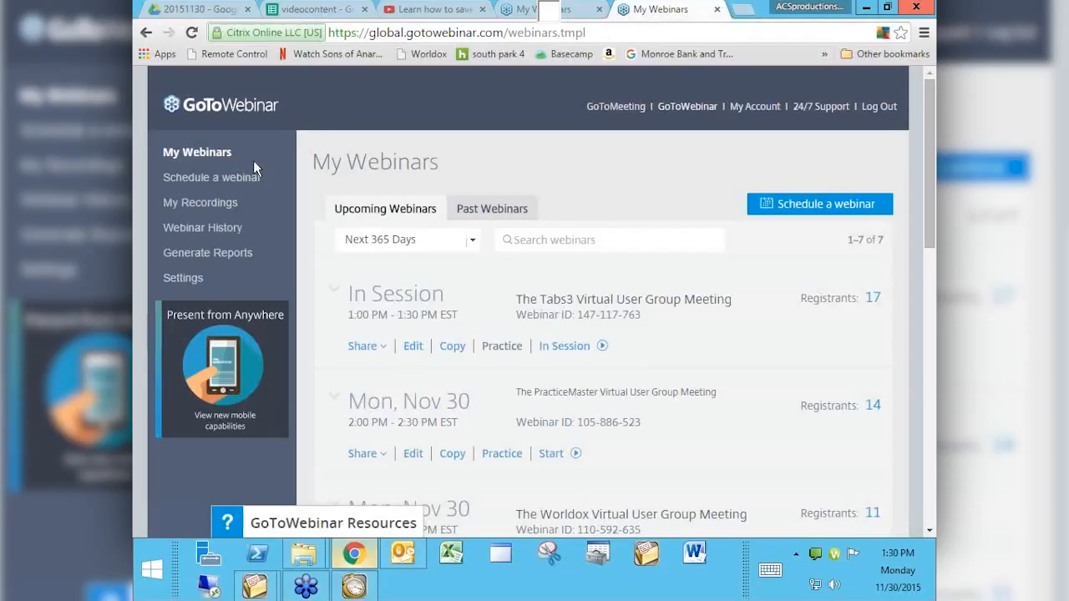
# Step: Go to tabs3.com/prerelease in Chrome
pyautogui.click(527, 34)
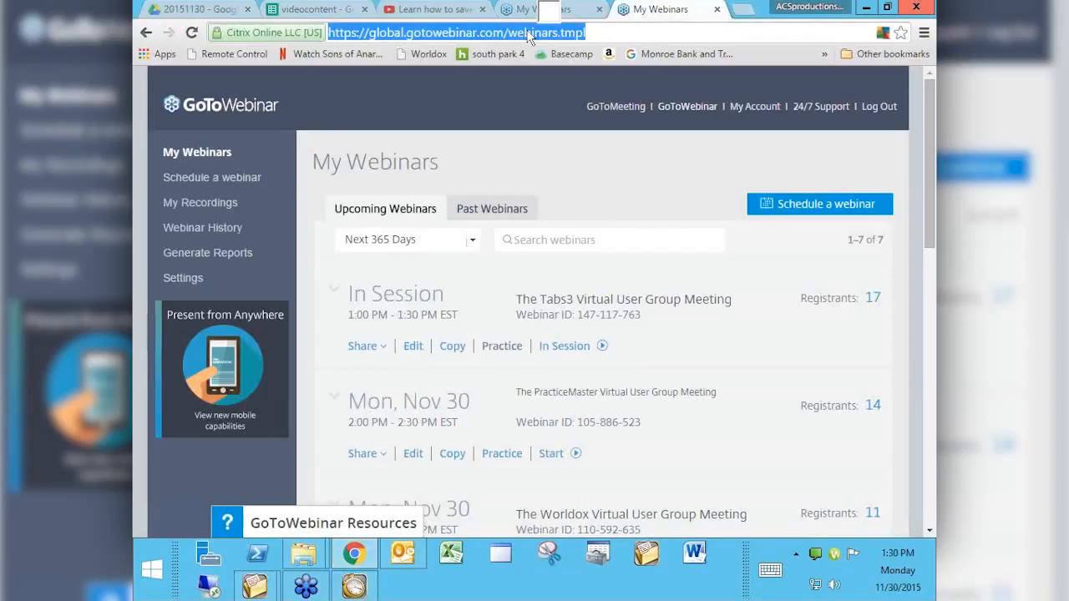
pyautogui.write('tabs3.c')
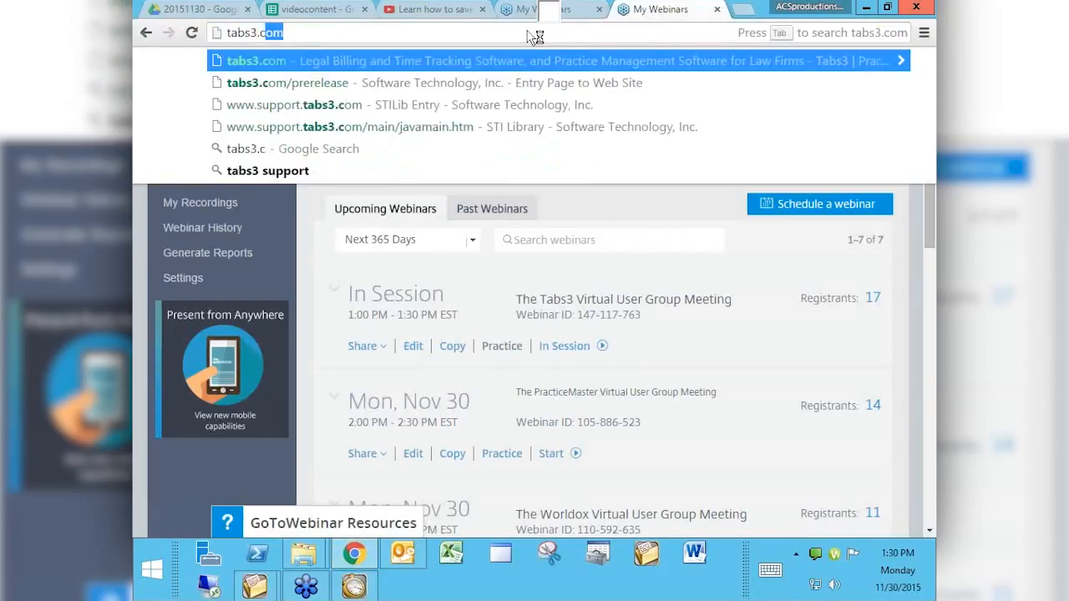
pyautogui.write('om/pr')
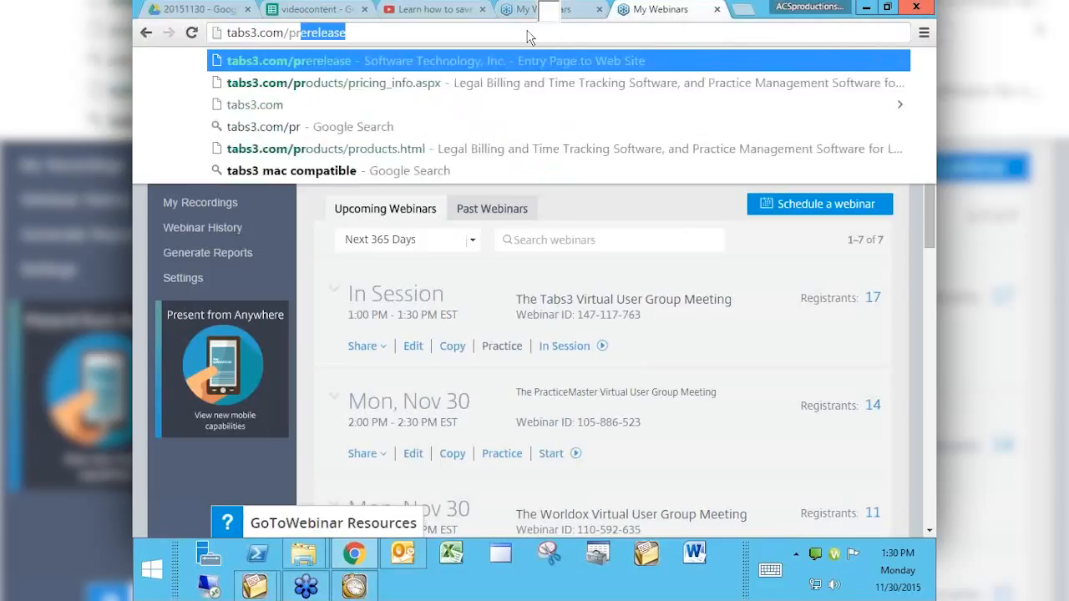
pyautogui.write('erelease')
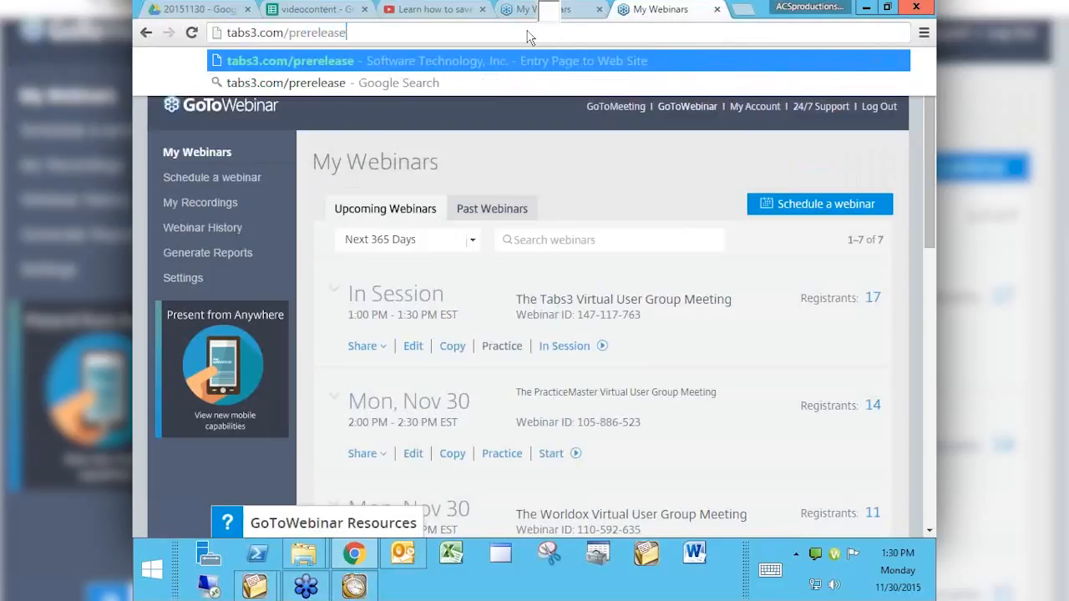
pyautogui.press('Return')
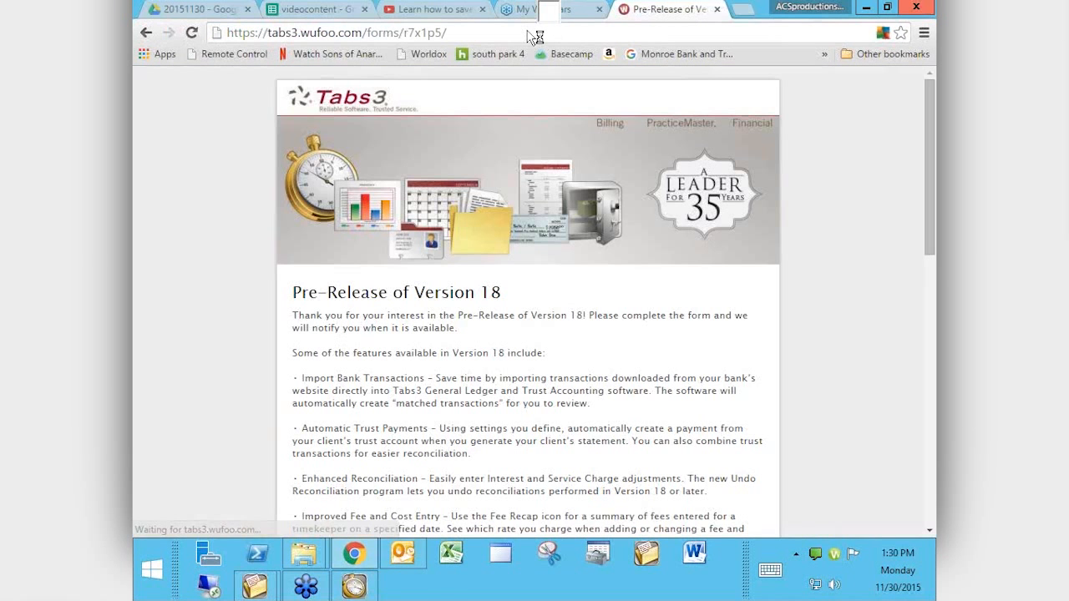
# Step: Scroll past the Version 18 feature list to the Name, Firm Name, Serial Number and Email fields
pyautogui.scroll(-2, 221, 362)
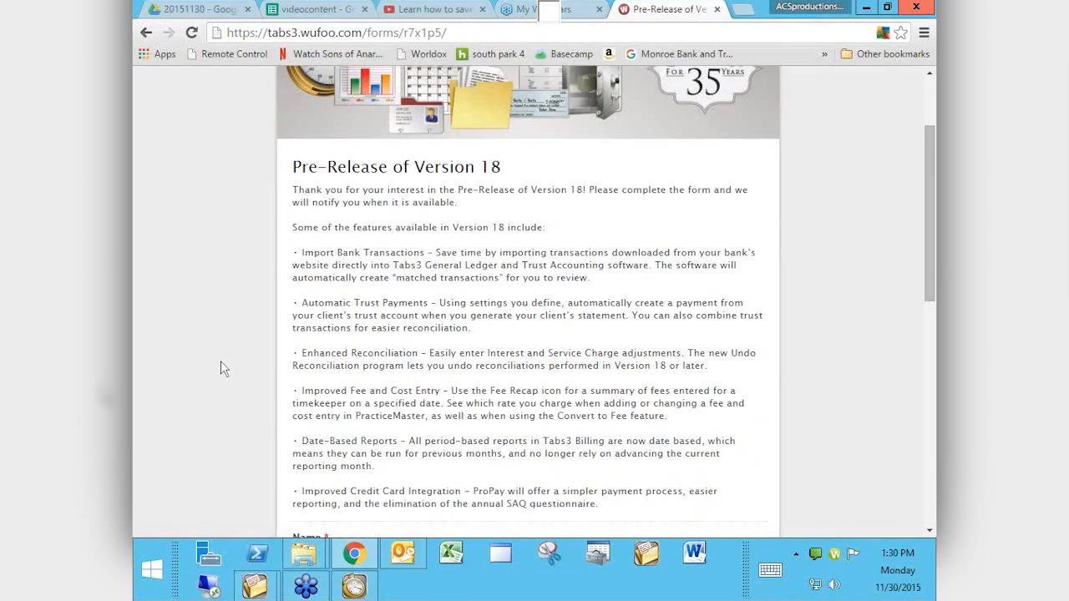
pyautogui.scroll(-2, 221, 361)
pyautogui.scroll(3, 220, 361)
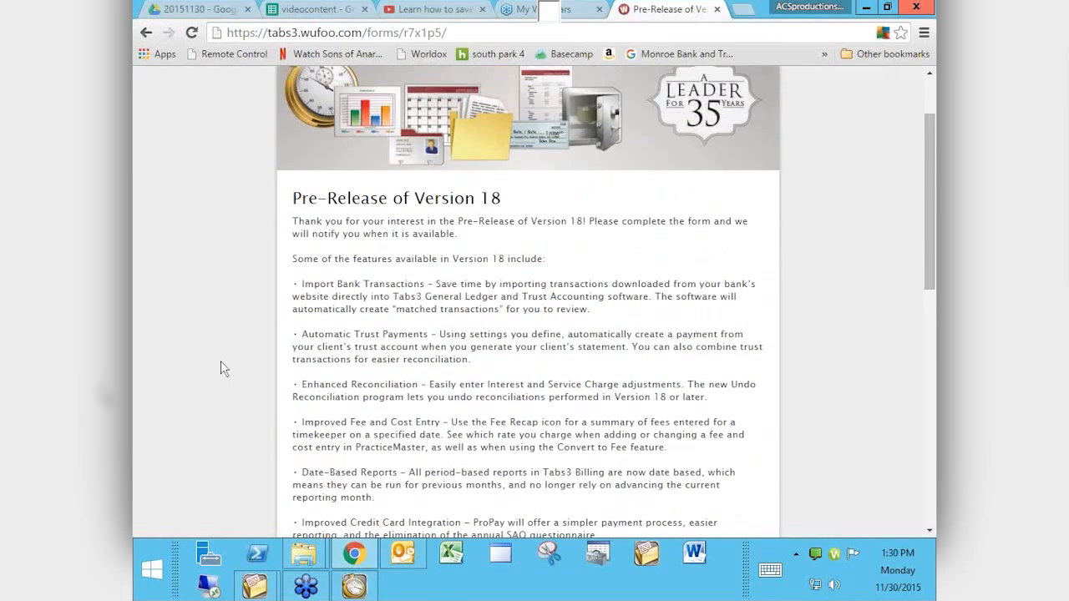
pyautogui.scroll(-1, 221, 368)
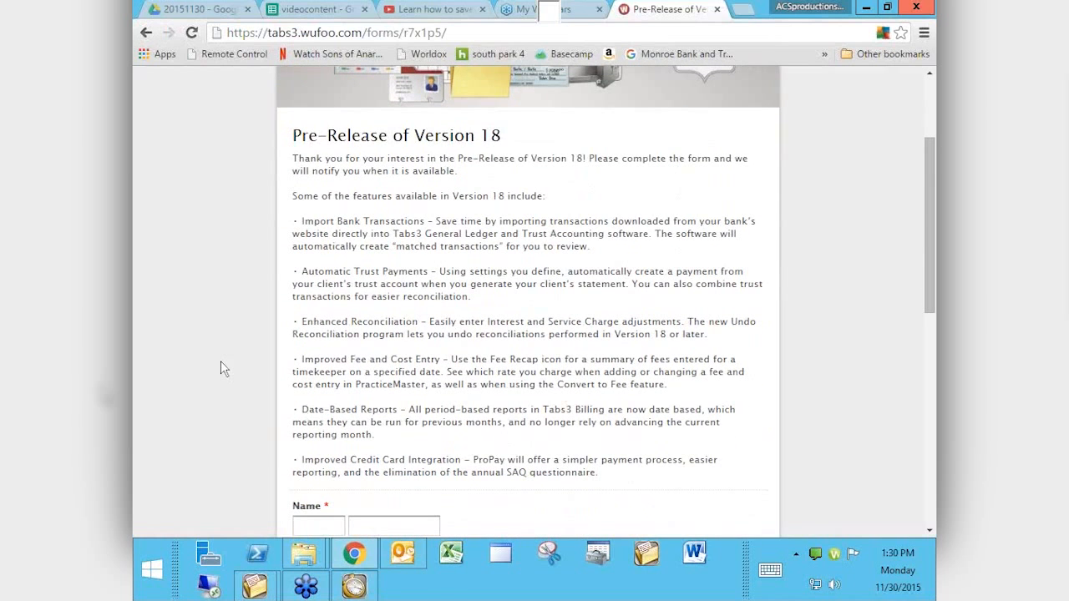
pyautogui.scroll(-4, 220, 362)
pyautogui.scroll(-1, 220, 368)
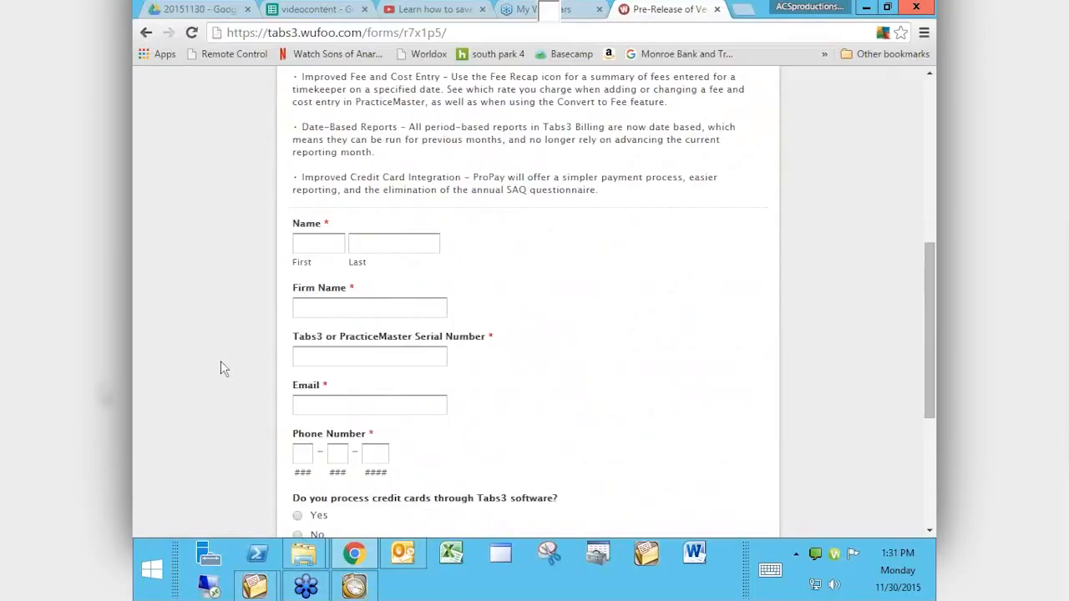
pyautogui.hotkey('ctrl', 'l')
# Step: Load the Attorney Computer Systems site and open Videos > Tabs3 Virtual User Group Meetings
pyautogui.write('at')
pyautogui.press('Return')
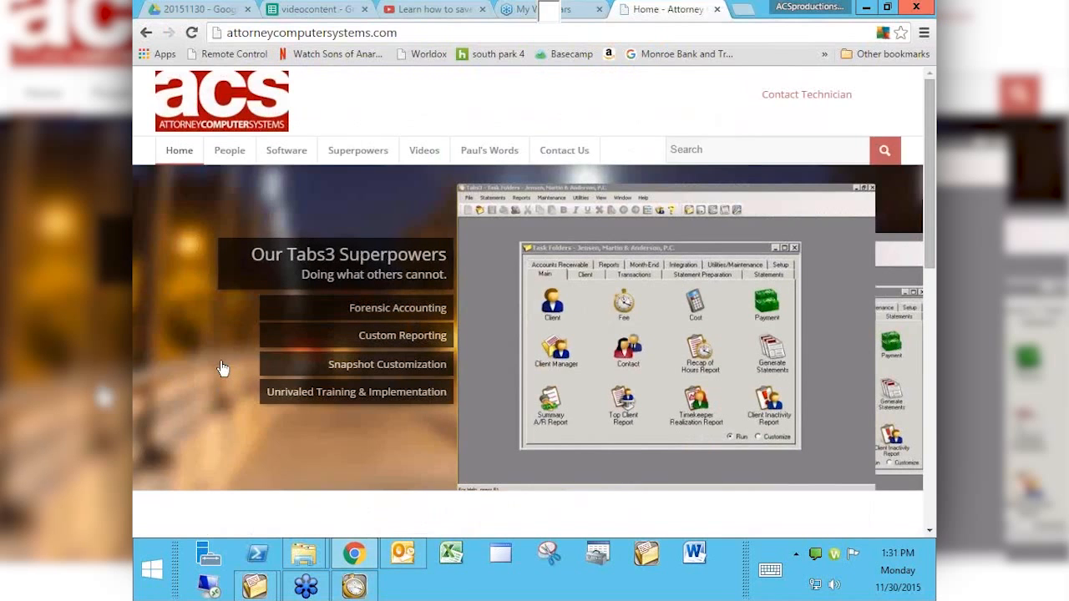
pyautogui.click(425, 150)
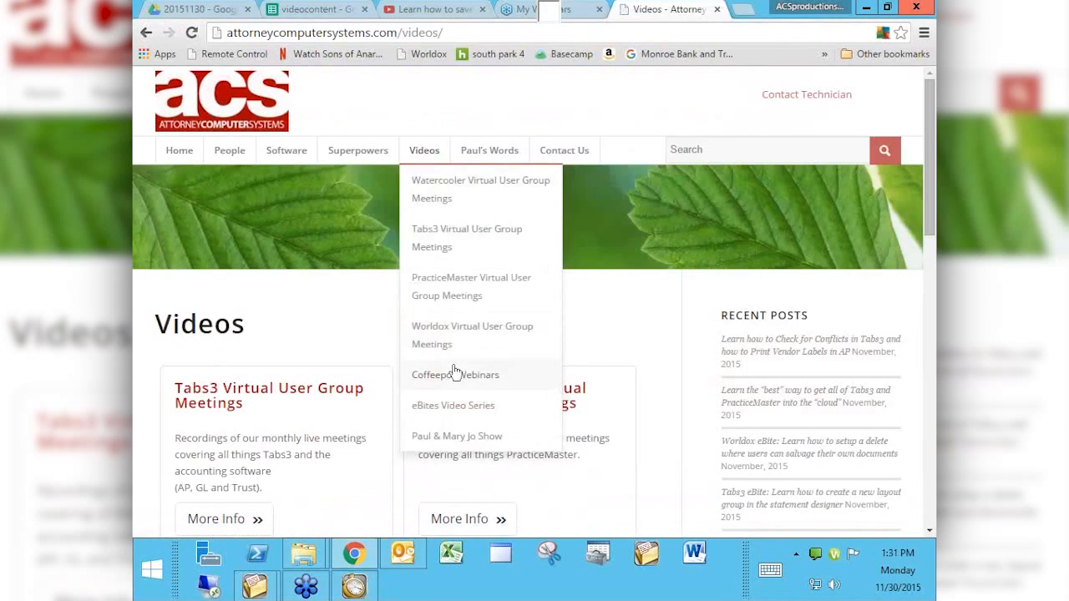
pyautogui.click(258, 393)
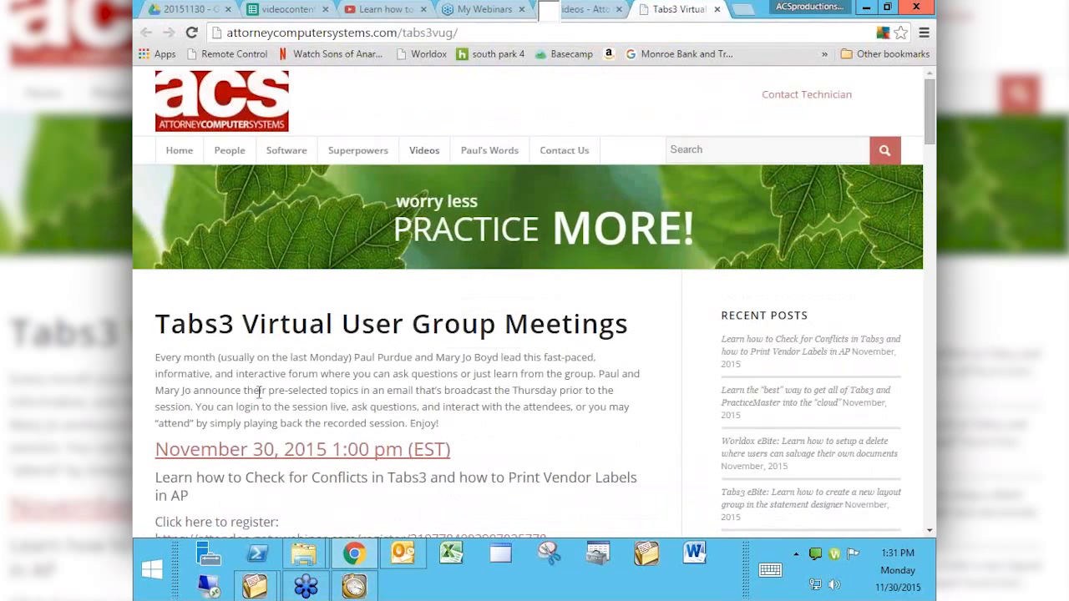
pyautogui.click(729, 152)
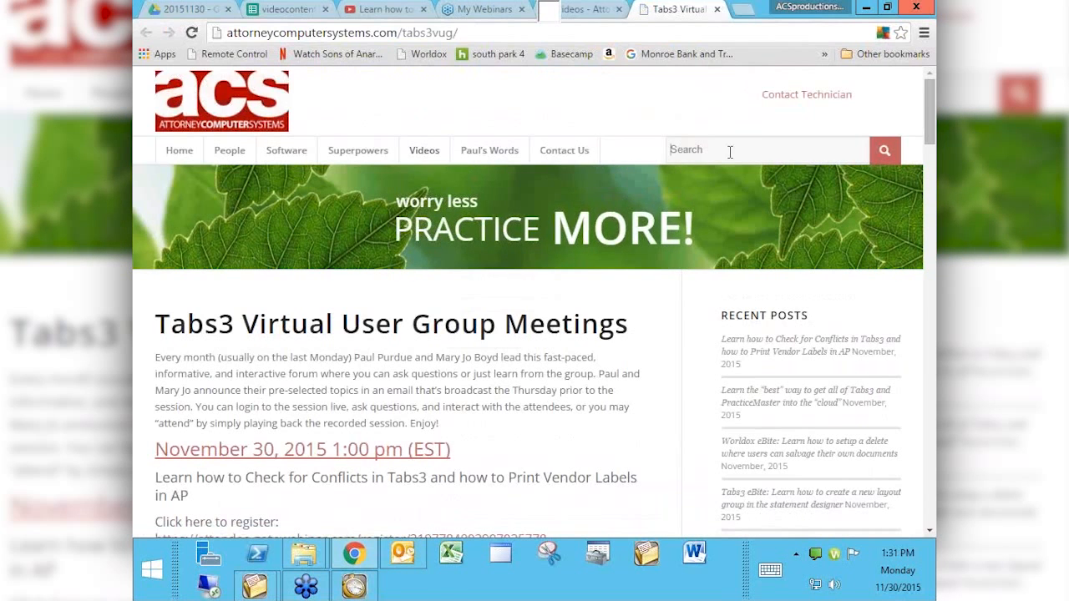
# Step: Search the site for 'year end' and scroll through the 45 results and back to the top
pyautogui.write('year end')
pyautogui.press('Return')
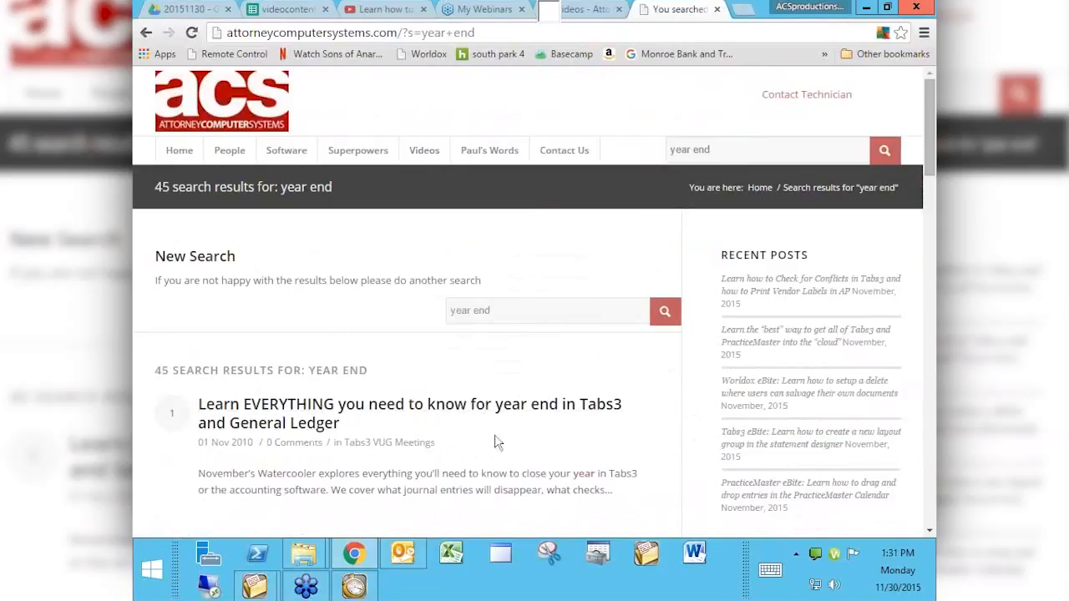
pyautogui.scroll(-3, 553, 451)
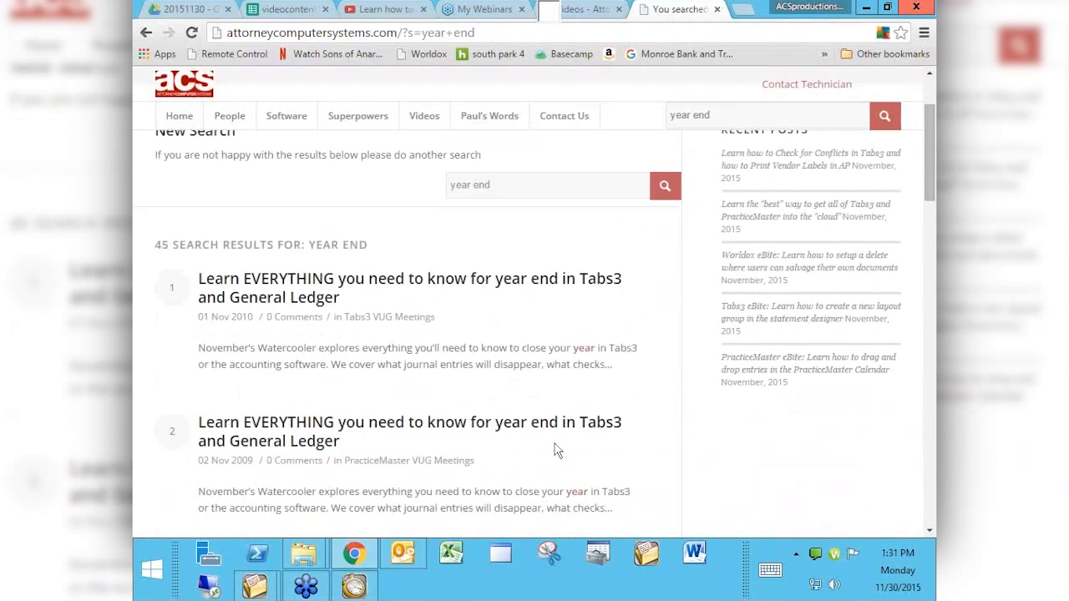
pyautogui.scroll(-4, 555, 444)
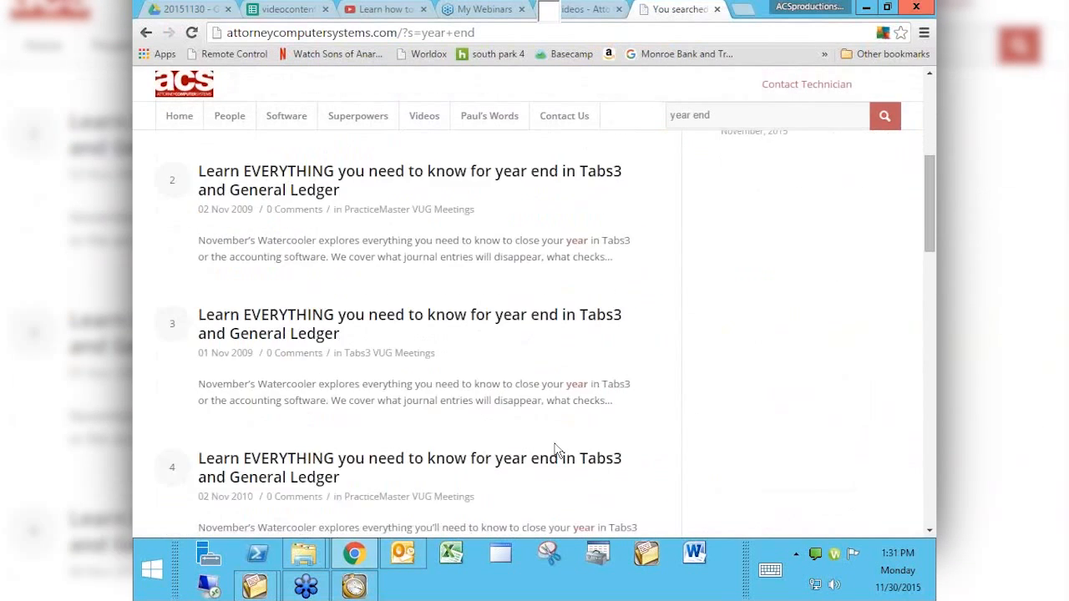
pyautogui.scroll(-1, 555, 444)
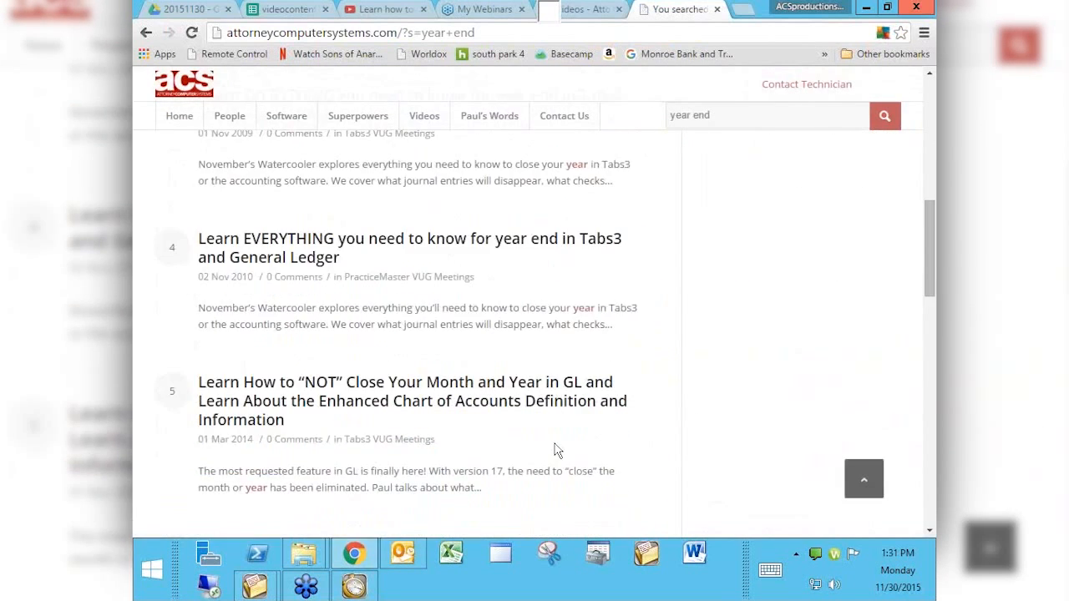
pyautogui.scroll(-1, 558, 451)
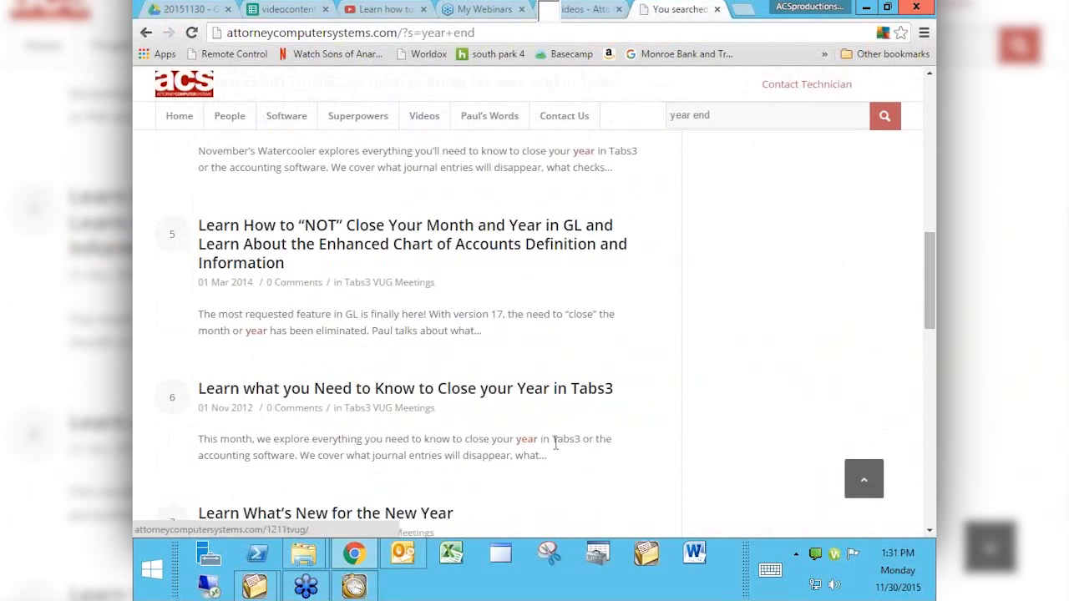
pyautogui.scroll(-1, 556, 442)
pyautogui.scroll(1, 557, 451)
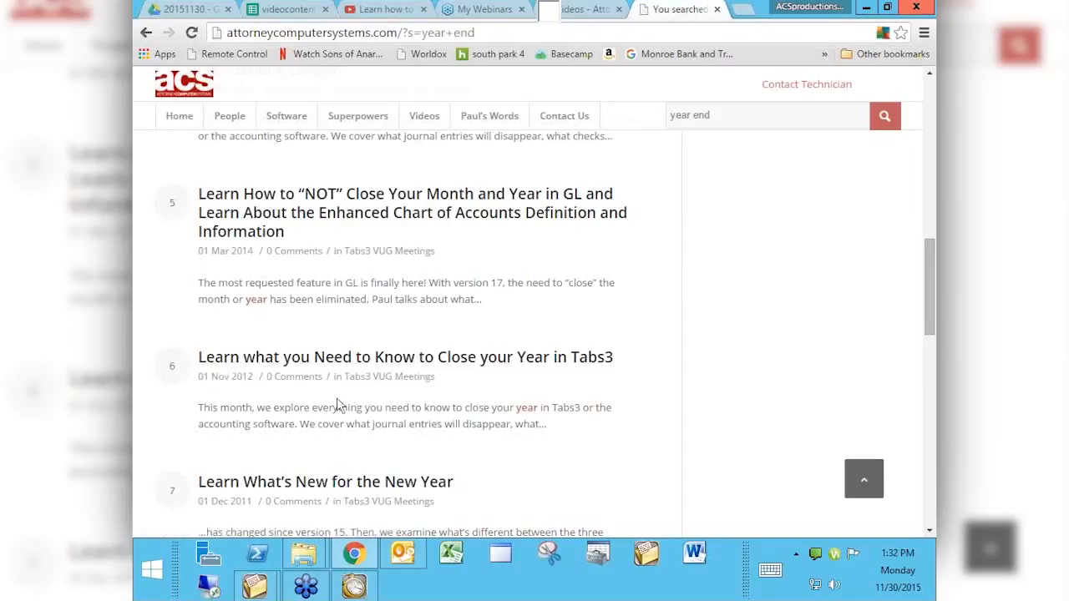
pyautogui.scroll(3, 337, 398)
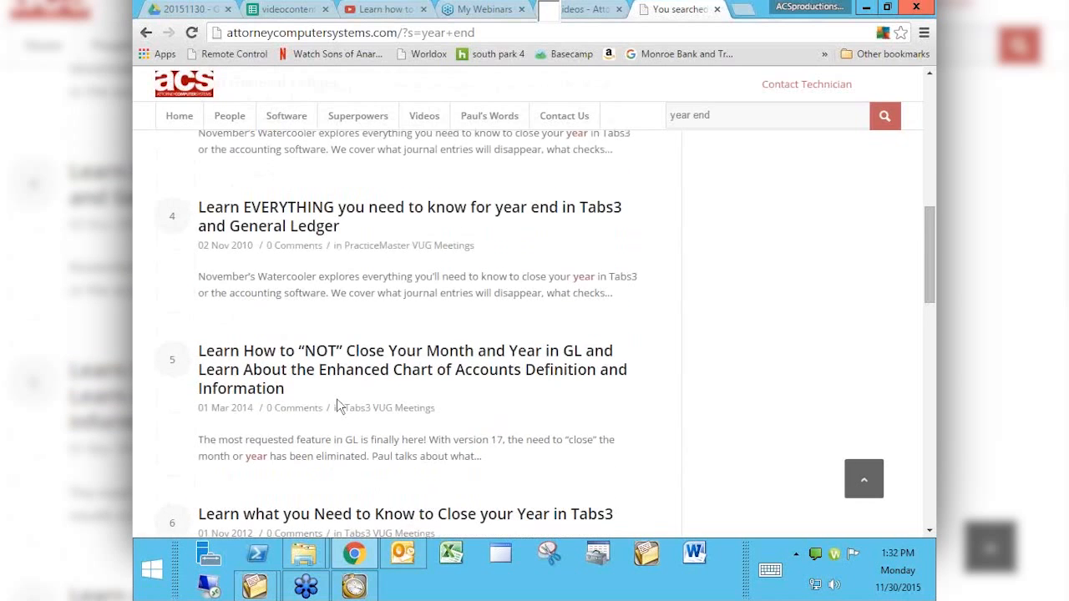
pyautogui.scroll(10, 338, 404)
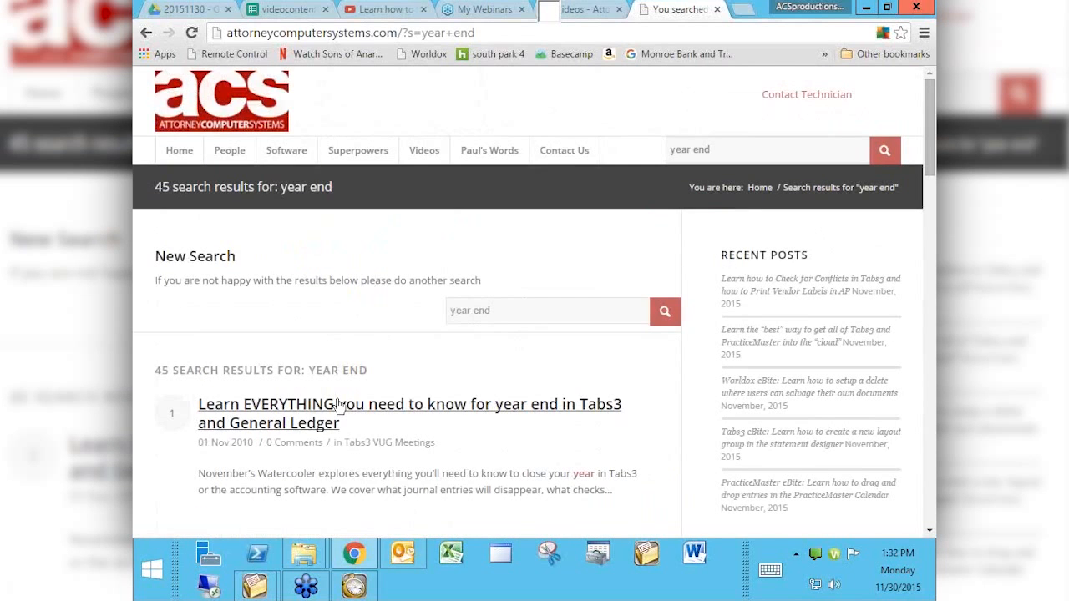
# Step: Return to the Videos page and scroll through its series cards down to the Paul and Mary Jo Show
pyautogui.click(422, 152)
pyautogui.moveTo(417, 148)
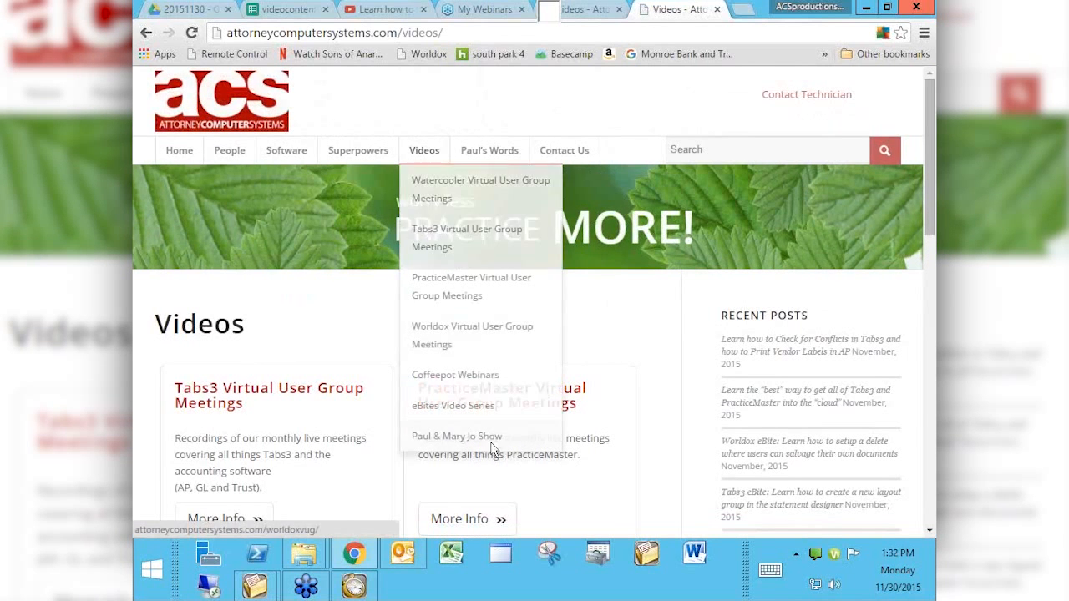
pyautogui.scroll(-1, 306, 305)
pyautogui.scroll(-2, 306, 306)
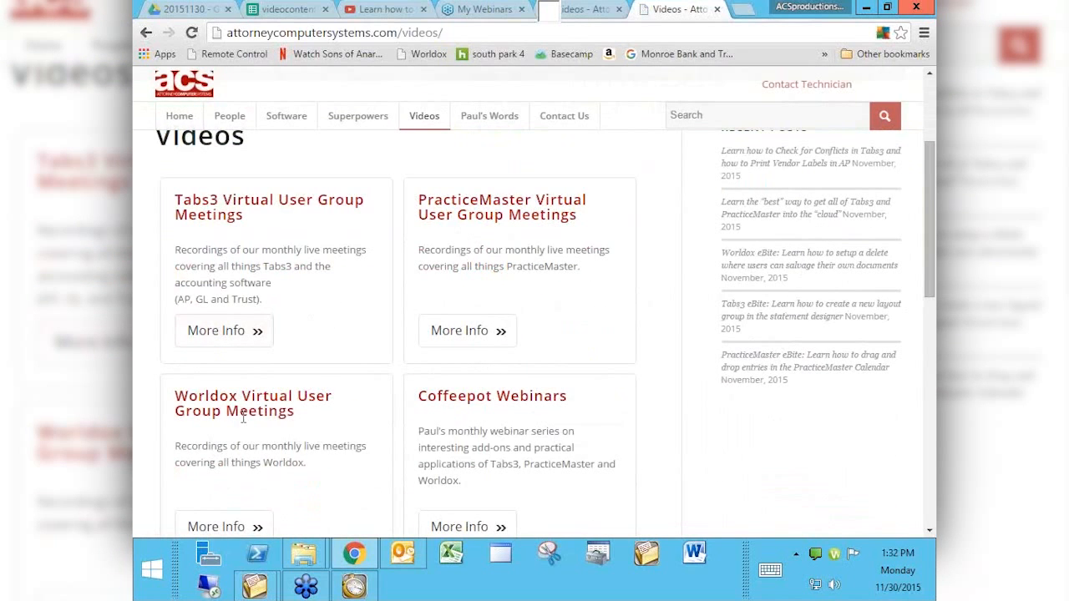
pyautogui.scroll(-3, 517, 410)
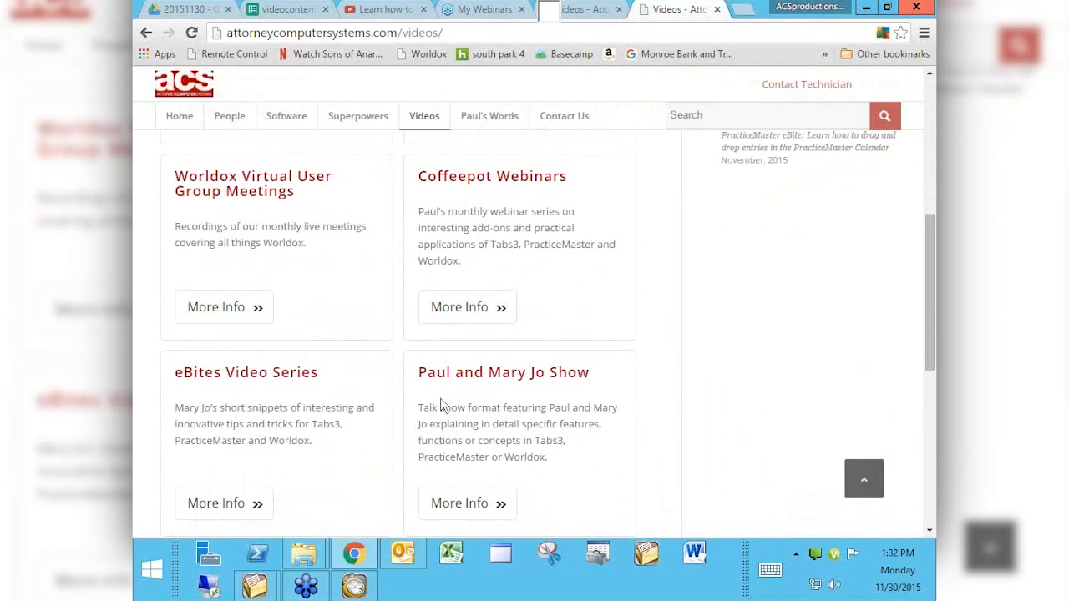
pyautogui.scroll(3, 440, 398)
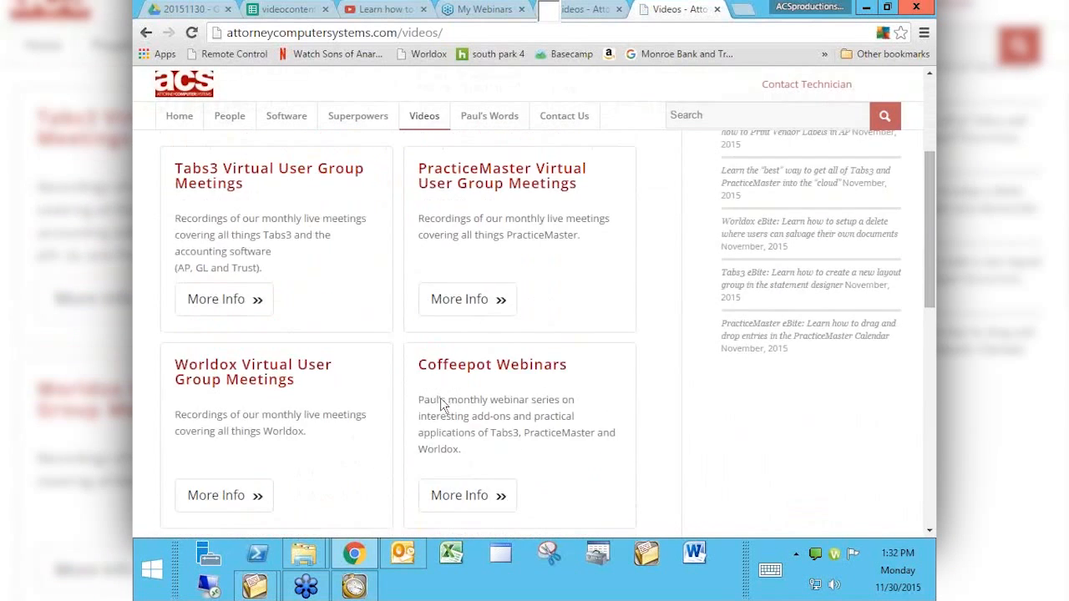
pyautogui.scroll(2, 440, 397)
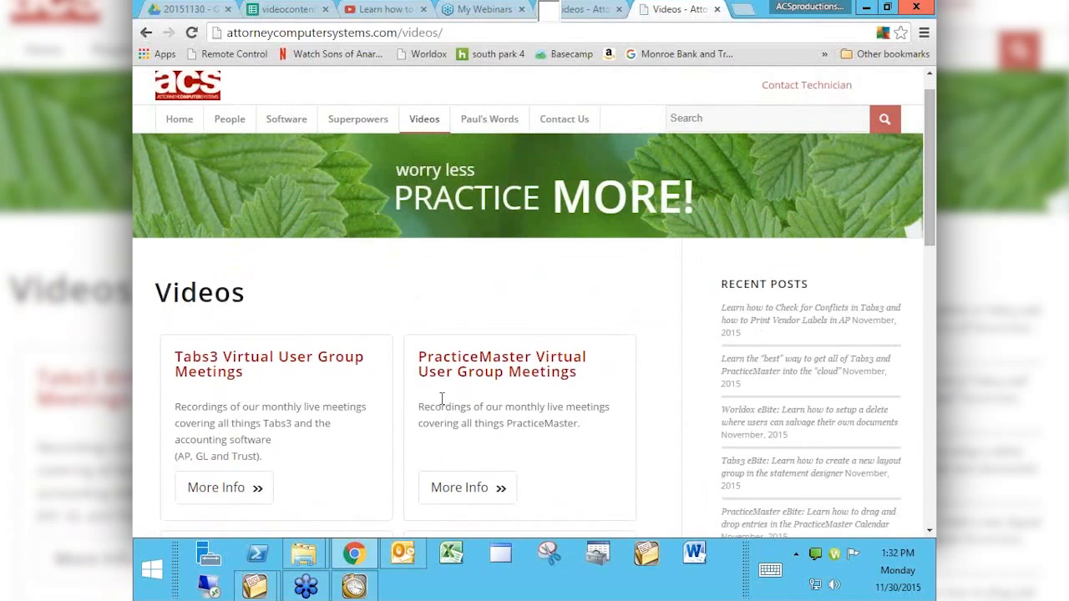
# Step: Open the Tabs3 Virtual User Group Meetings page and scroll down through its meeting posts
pyautogui.click(224, 488)
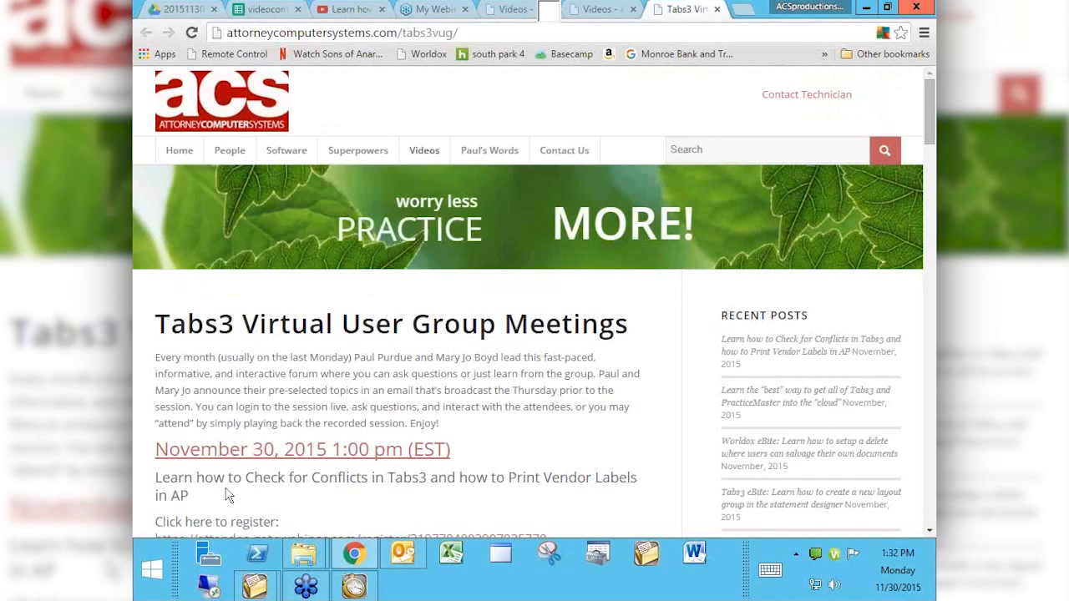
pyautogui.scroll(-1, 226, 490)
pyautogui.scroll(-3, 226, 490)
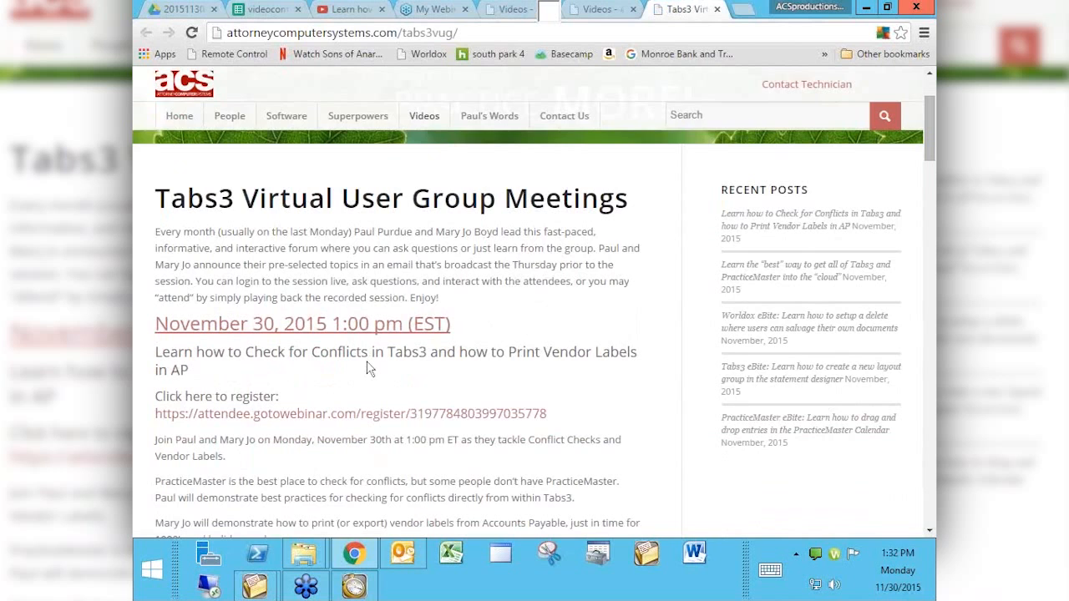
pyautogui.scroll(-5, 370, 369)
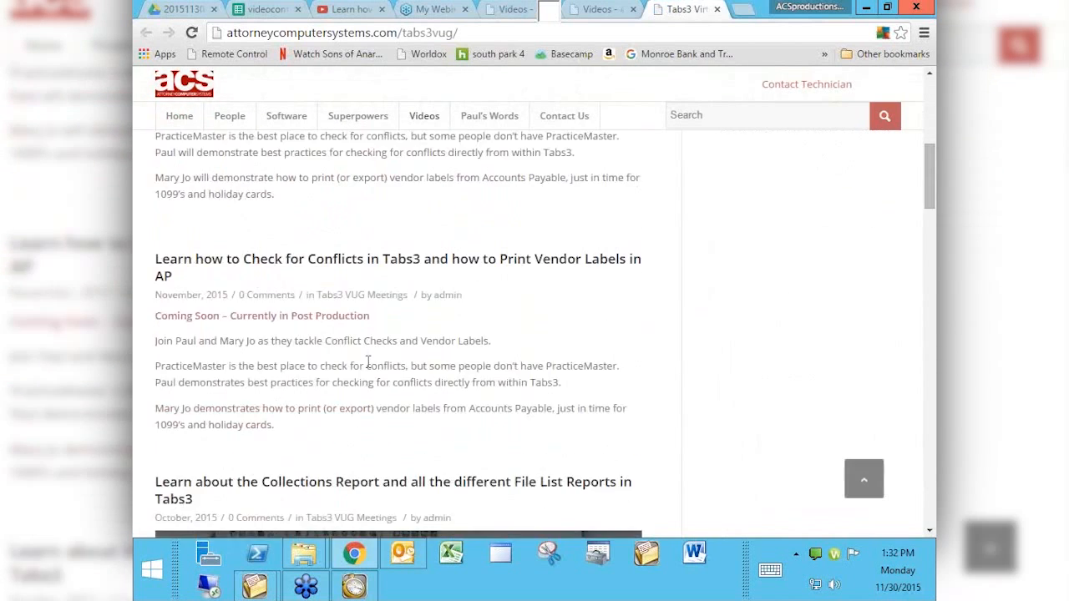
pyautogui.scroll(-3, 368, 362)
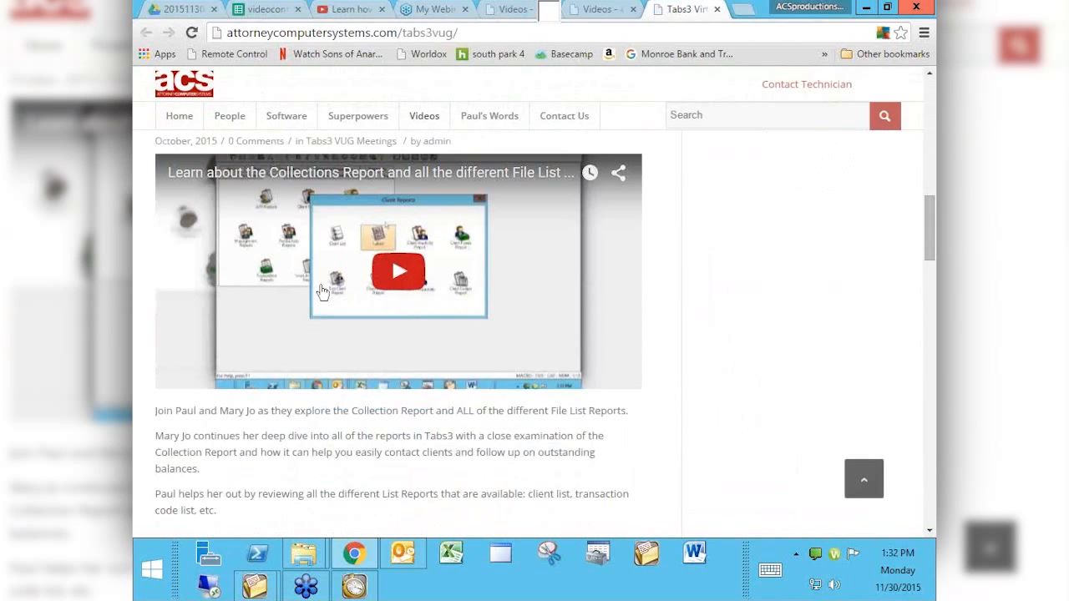
pyautogui.scroll(-2, 754, 396)
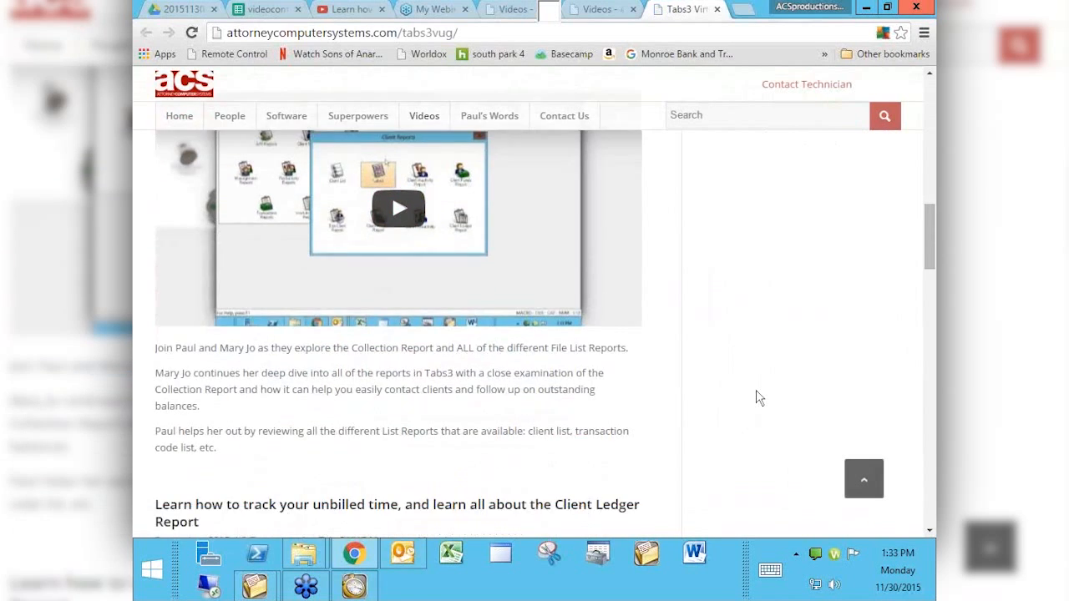
pyautogui.scroll(-3, 755, 397)
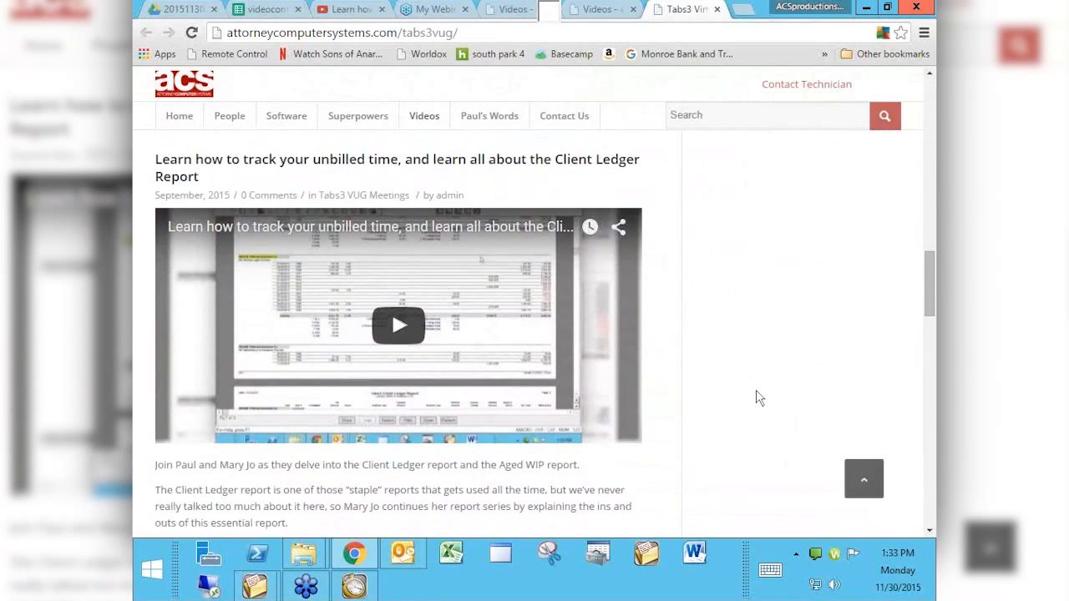
pyautogui.scroll(-3, 756, 397)
# Step: Scroll back up and search the site again for 'year end'
pyautogui.scroll(2, 756, 398)
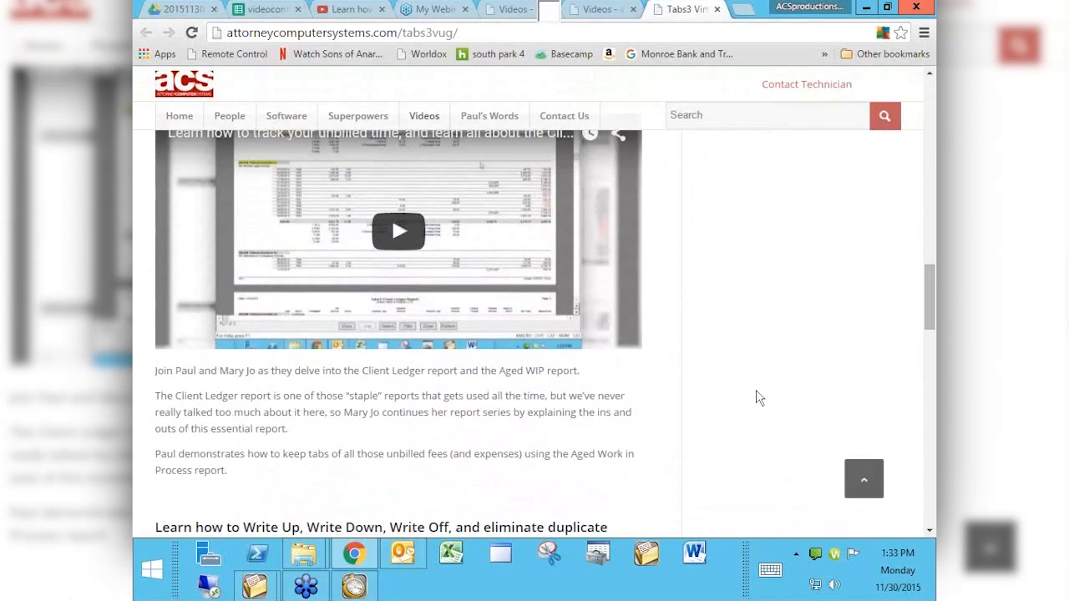
pyautogui.scroll(1, 759, 397)
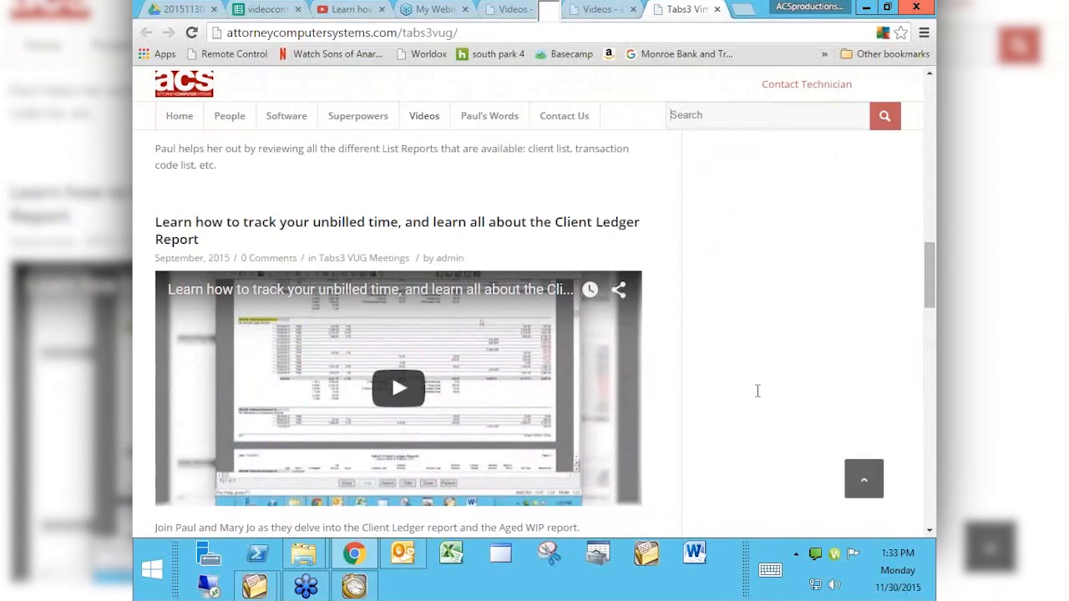
pyautogui.write('year end')
pyautogui.press('Return')
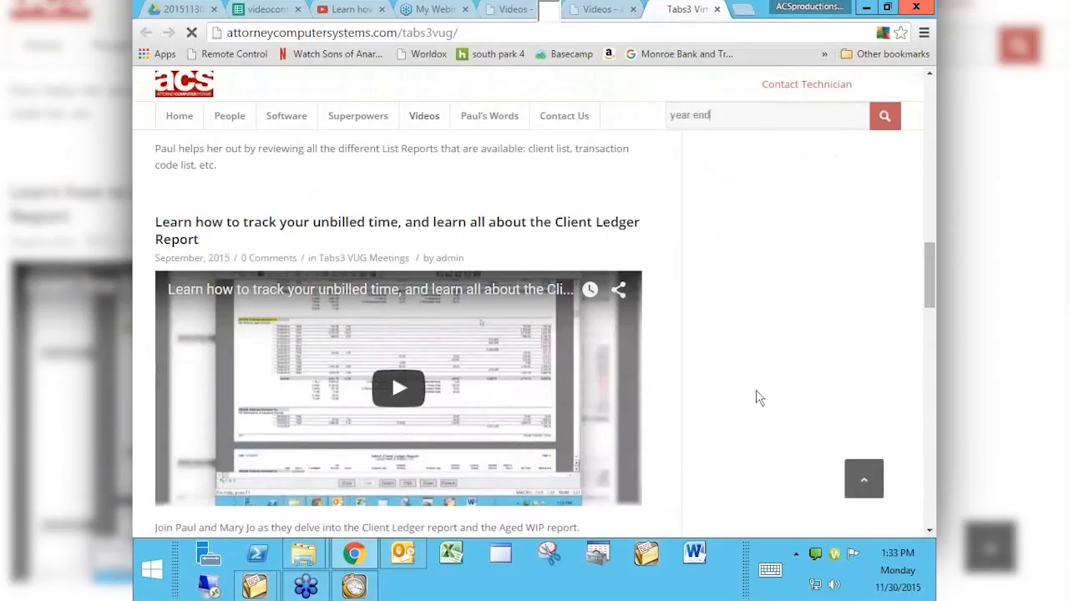